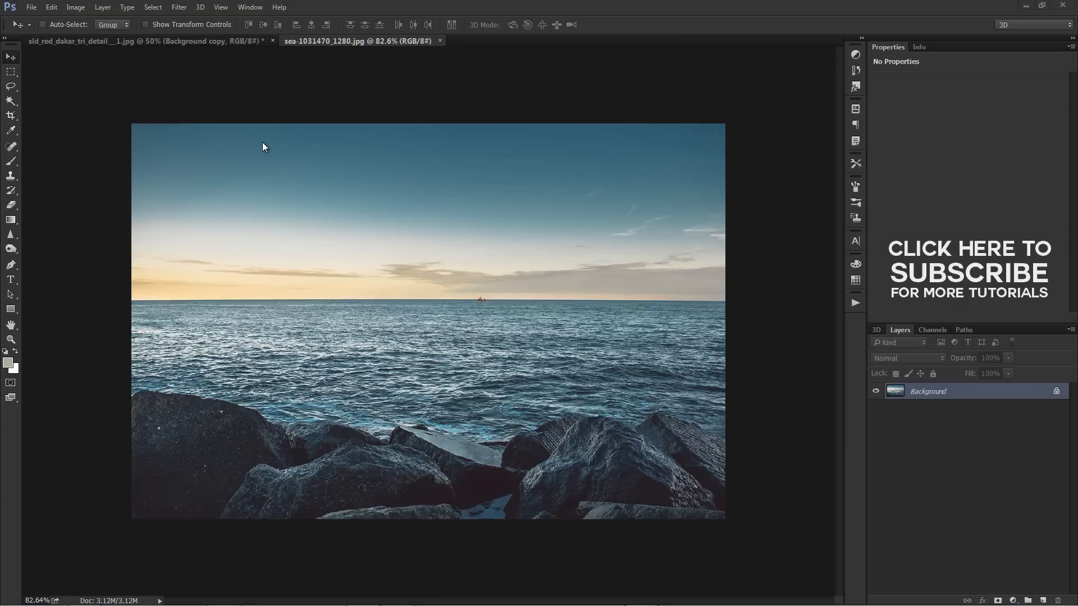
Shift the model photo's Background copy layer to the left, then return to the sea photo.
left_click(156, 40)
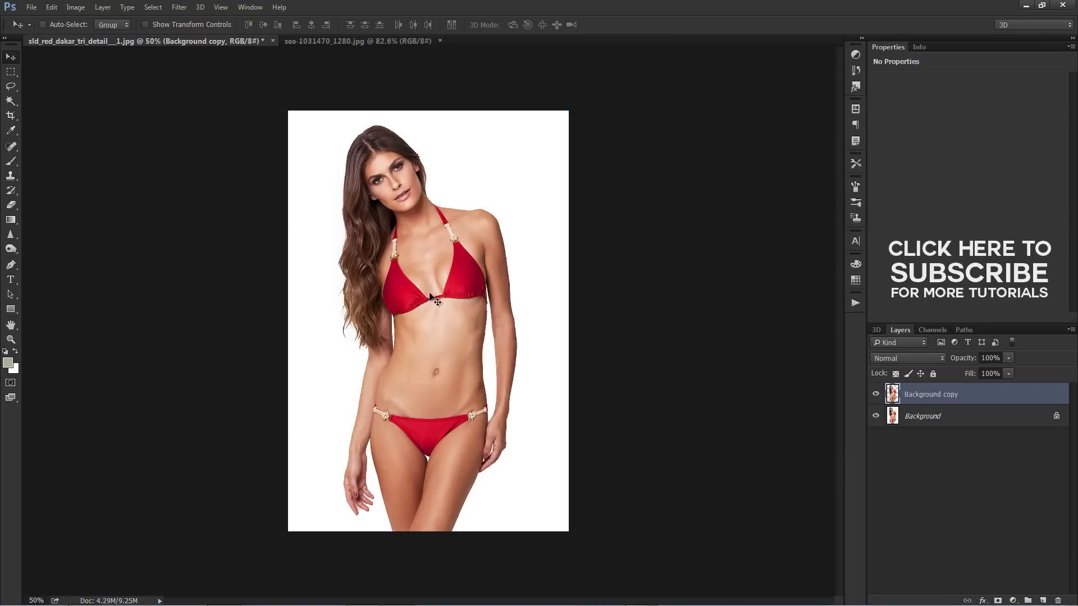
left_click_drag(430, 296, 359, 297)
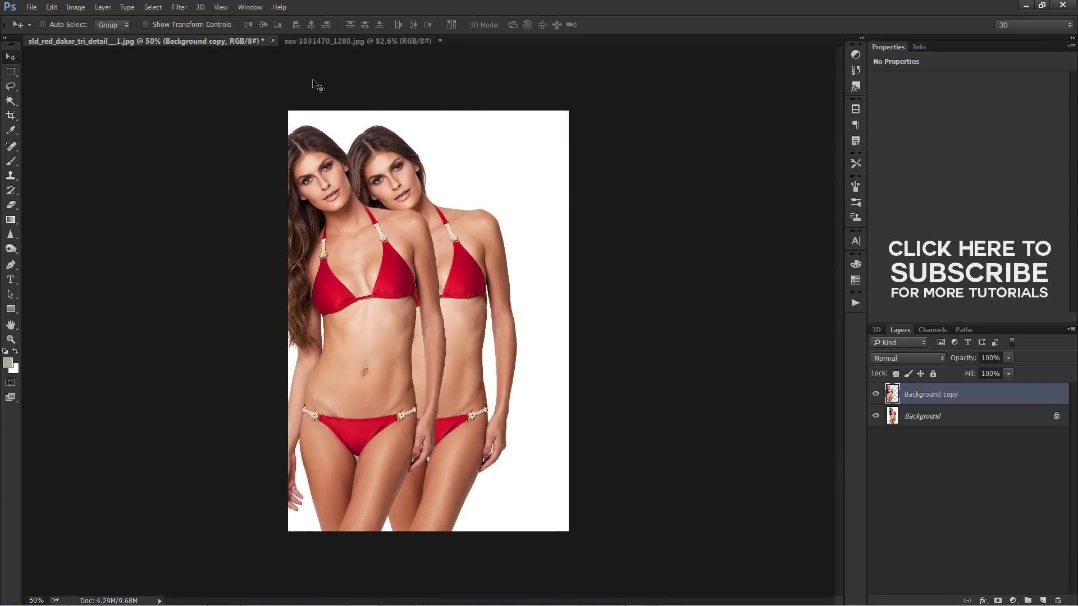
left_click(322, 43)
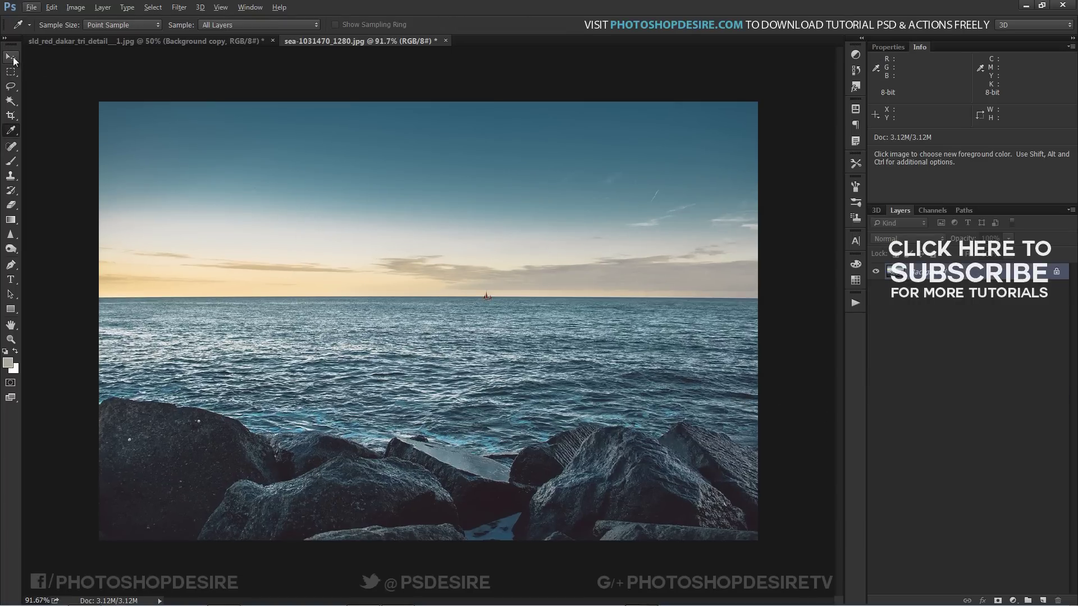
Add a Threshold adjustment layer over the sea photo and lower its level to about 32.
left_click(12, 59)
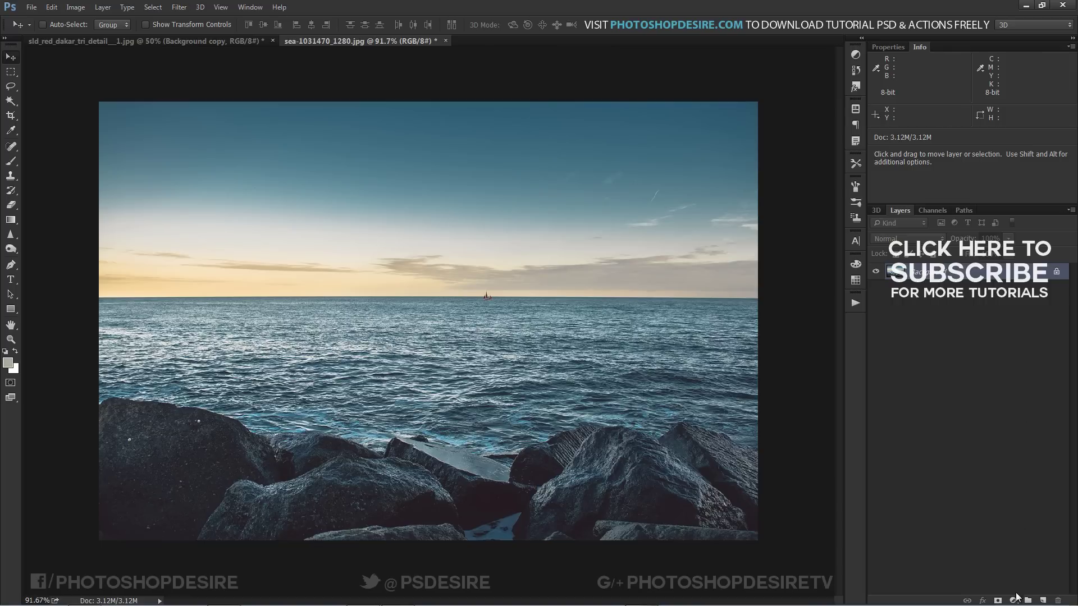
left_click(1013, 600)
left_click(1027, 572)
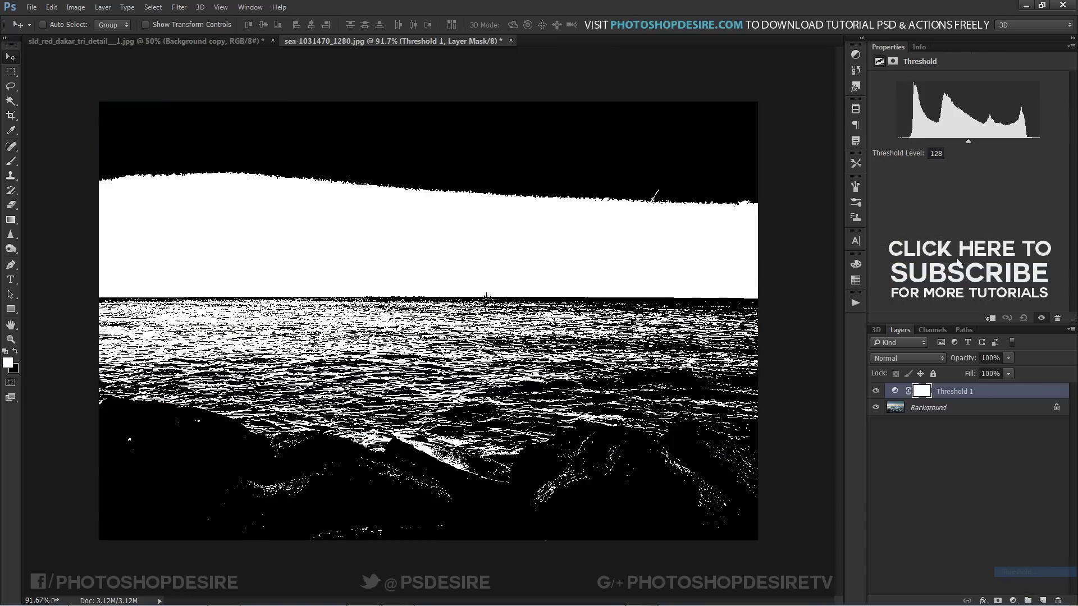
left_click_drag(968, 141, 912, 143)
Place colour sampler #1 on the darkest spot in the rocks.
scroll(499, 484, "up", 3)
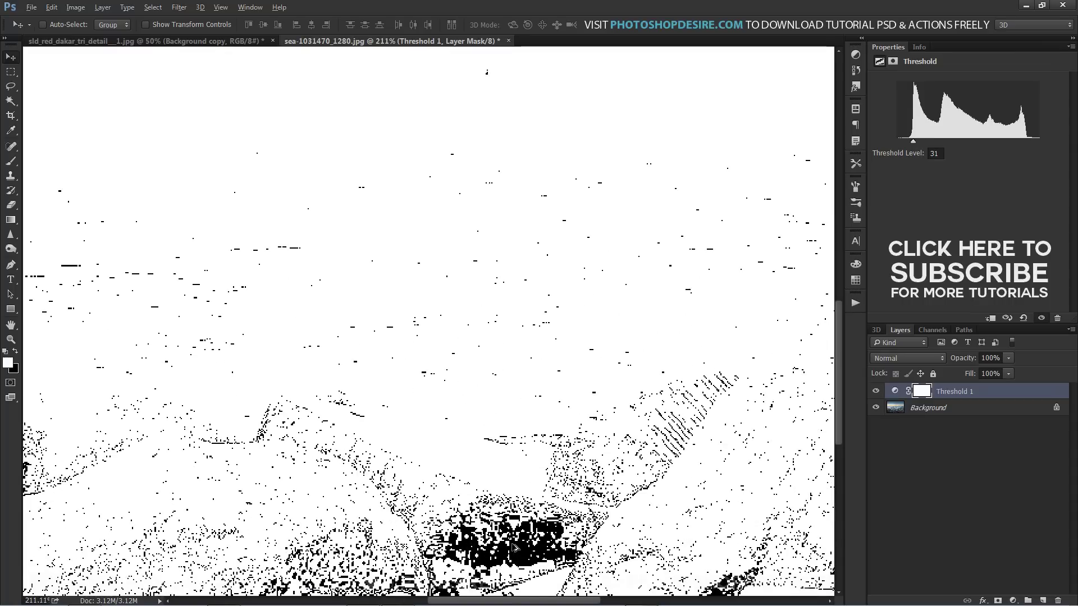
scroll(512, 548, "up", 3)
left_click(10, 130)
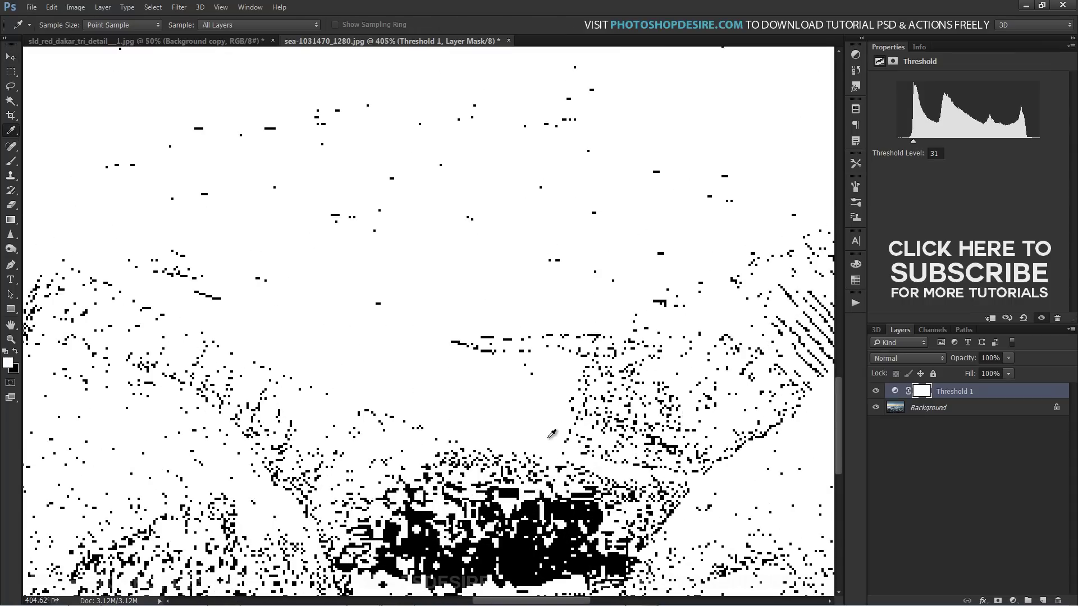
left_click(519, 553, "shift")
Raise the Threshold level to about 227 so only the highlights stay white.
scroll(428, 278, "down", 3)
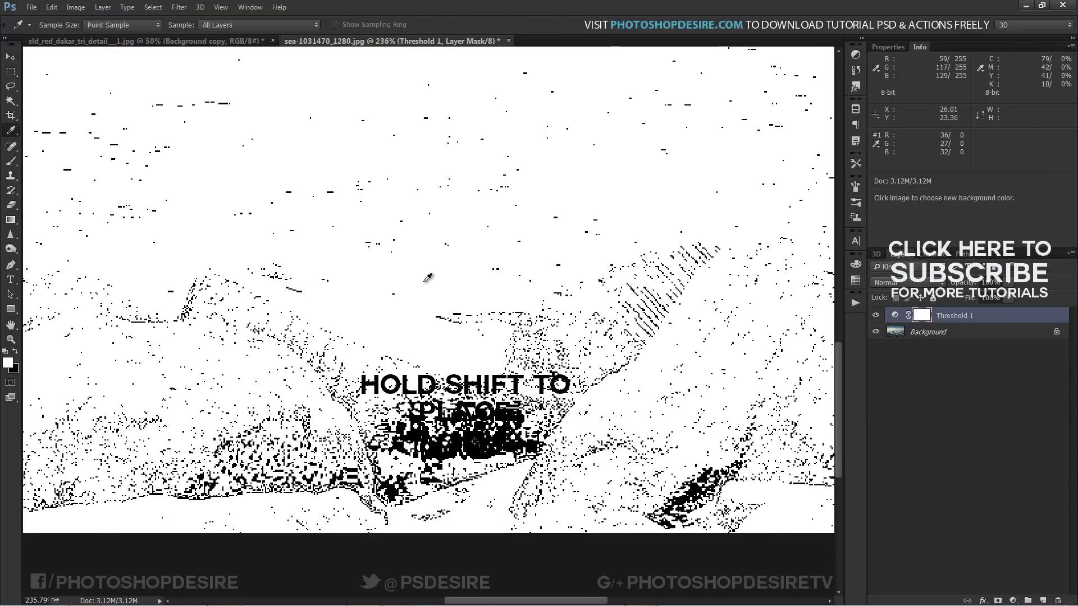
scroll(428, 278, "down", 4)
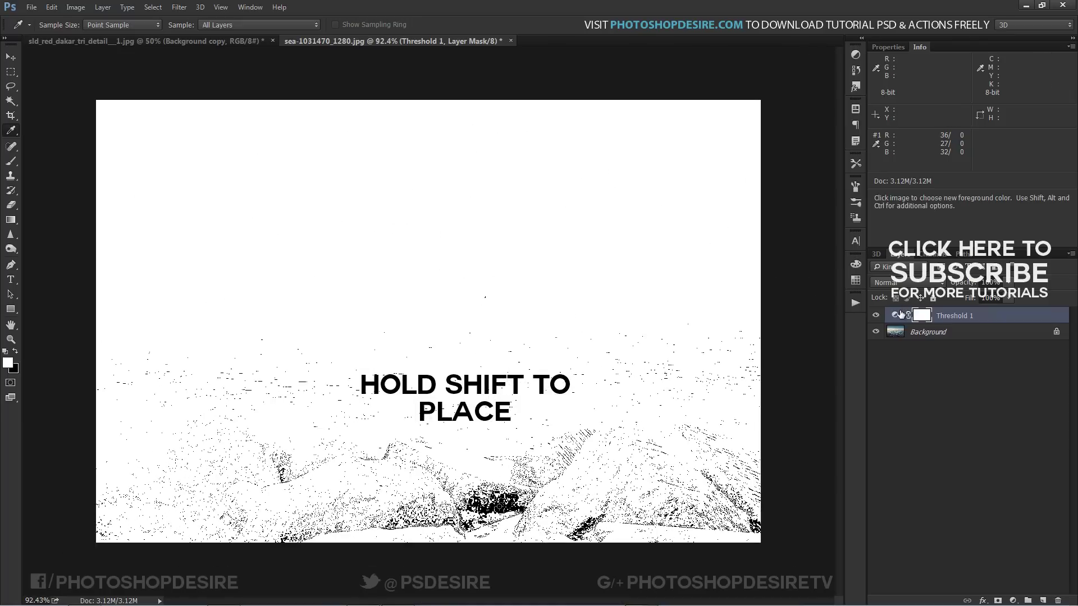
left_click(900, 315)
left_click_drag(914, 140, 1026, 157)
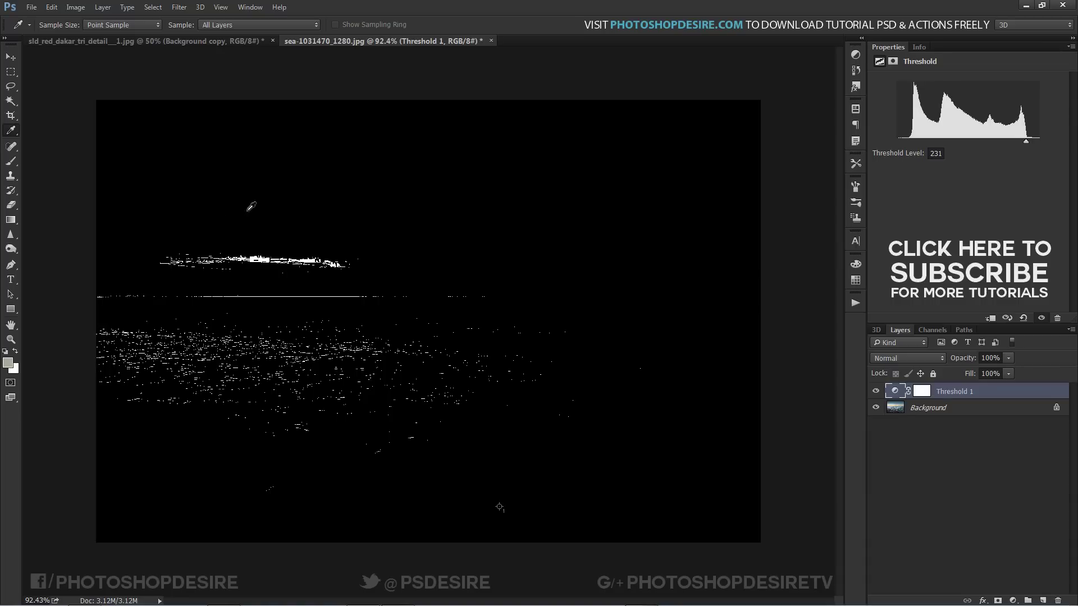
Mark the brightest cream highlight with sampler #2, then compare and hide the Threshold layer.
scroll(220, 271, "up", 8)
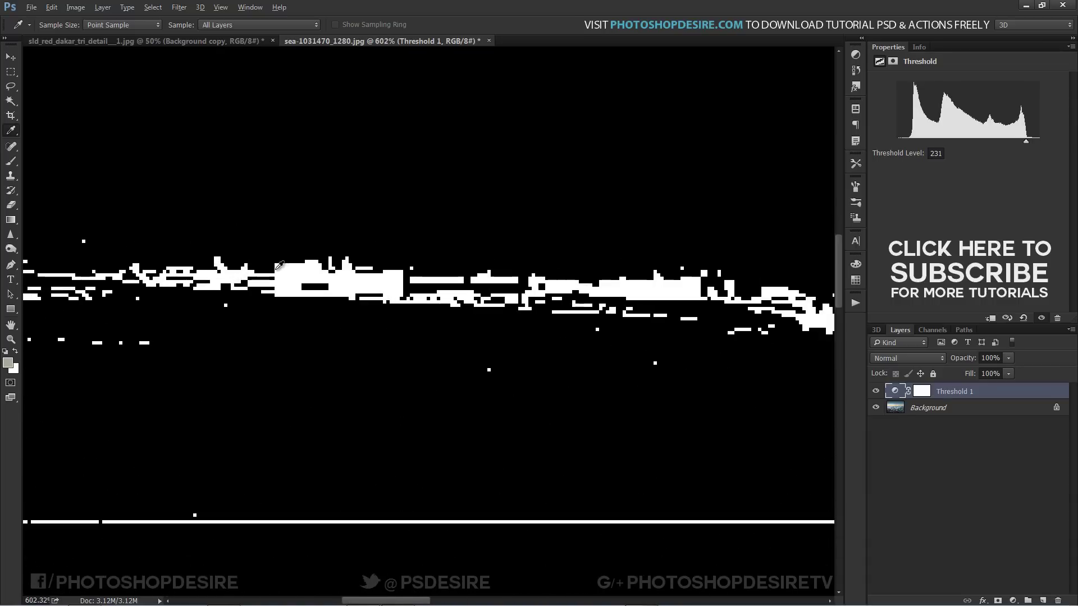
scroll(292, 275, "down", 8)
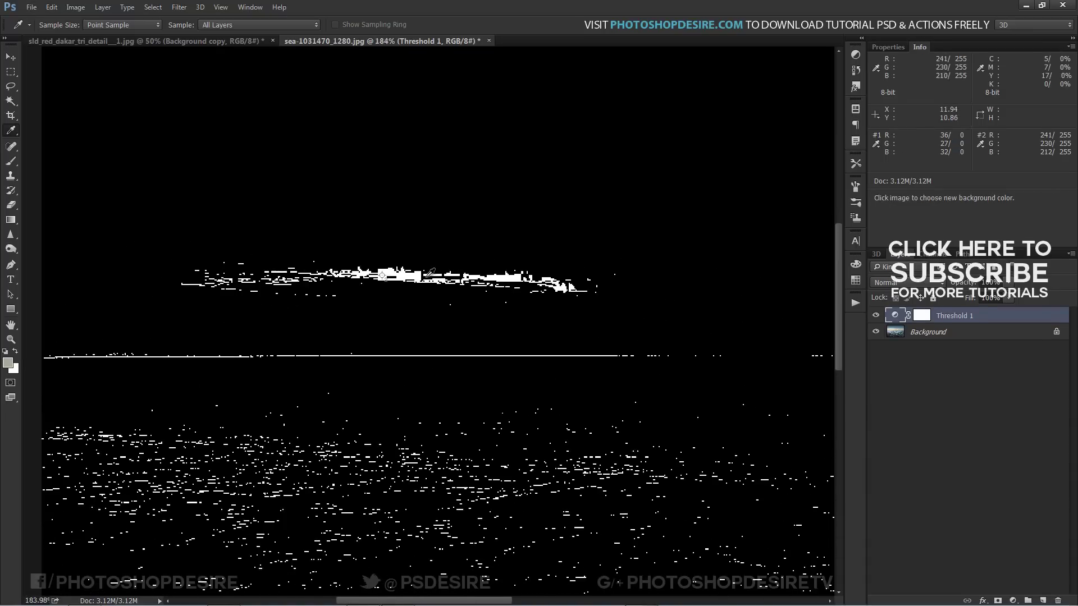
left_click(875, 317)
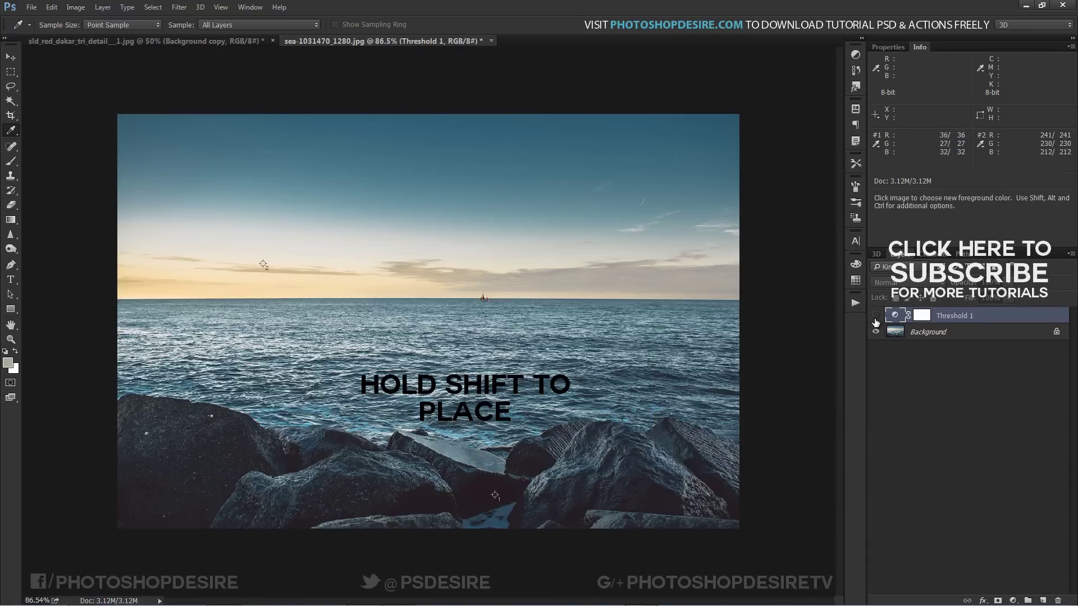
left_click(876, 317)
left_click(875, 318)
left_click(875, 318)
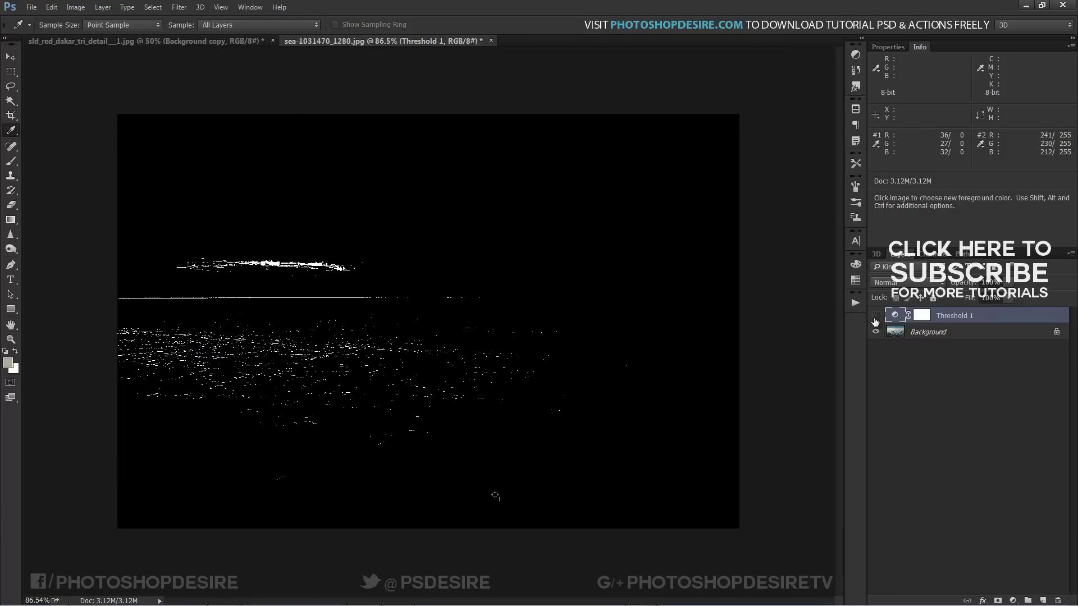
left_click(875, 318)
left_click(876, 318)
left_click(876, 318)
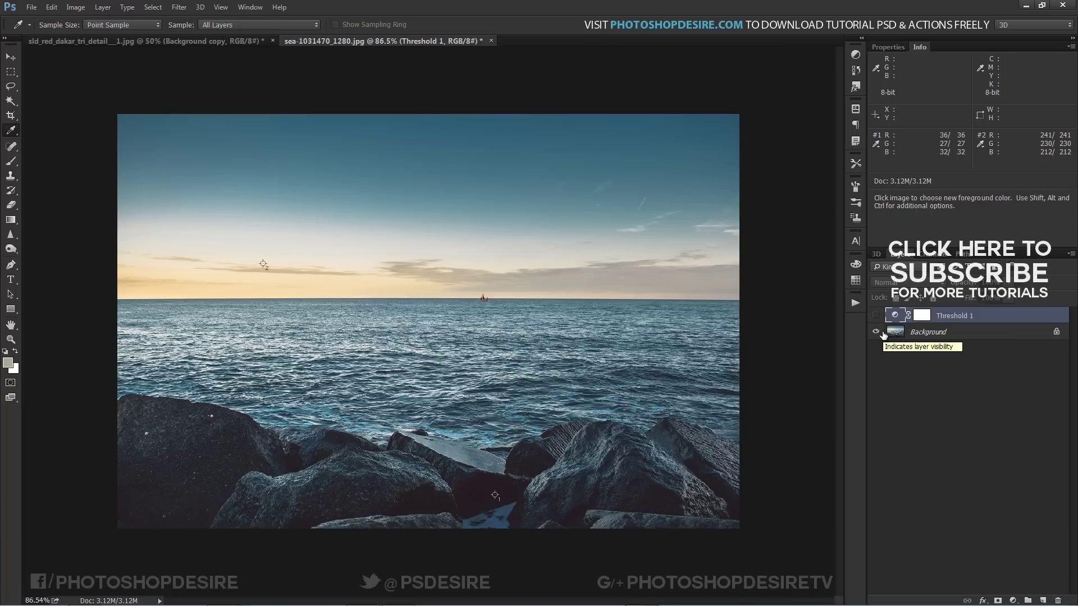
Add a new Layer 1 above Background filled with 50% Gray.
left_click(927, 334)
left_click(1042, 600)
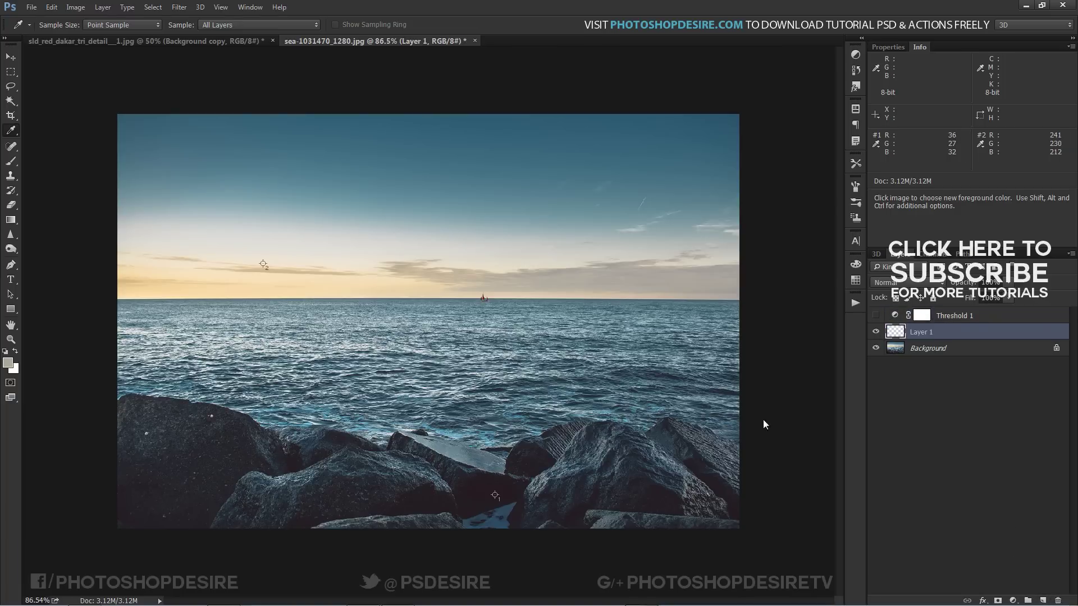
left_click(56, 8)
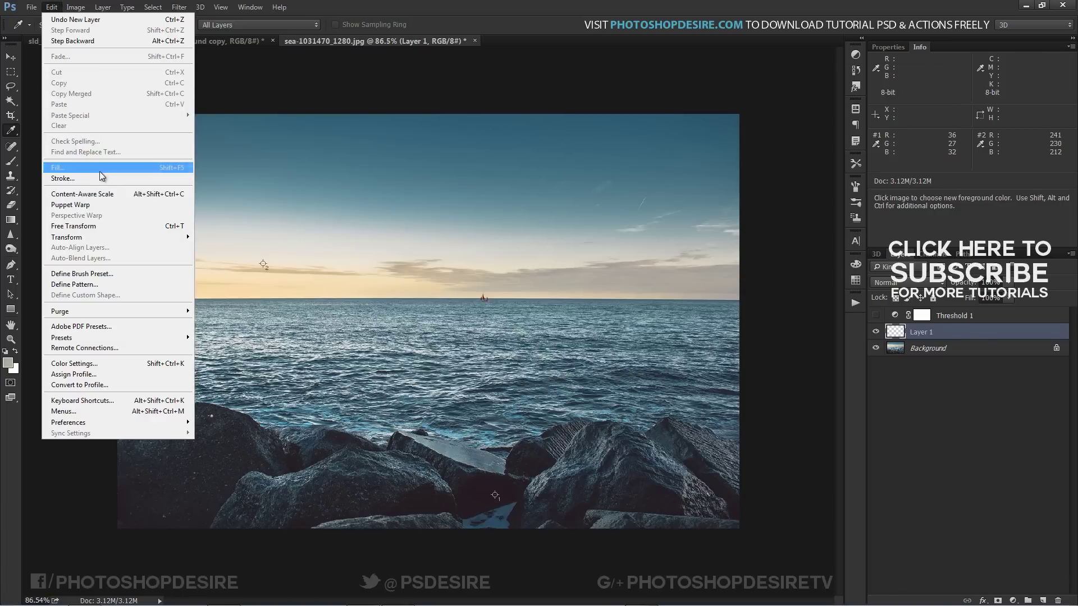
left_click(62, 155)
left_click(876, 104)
left_click(851, 187)
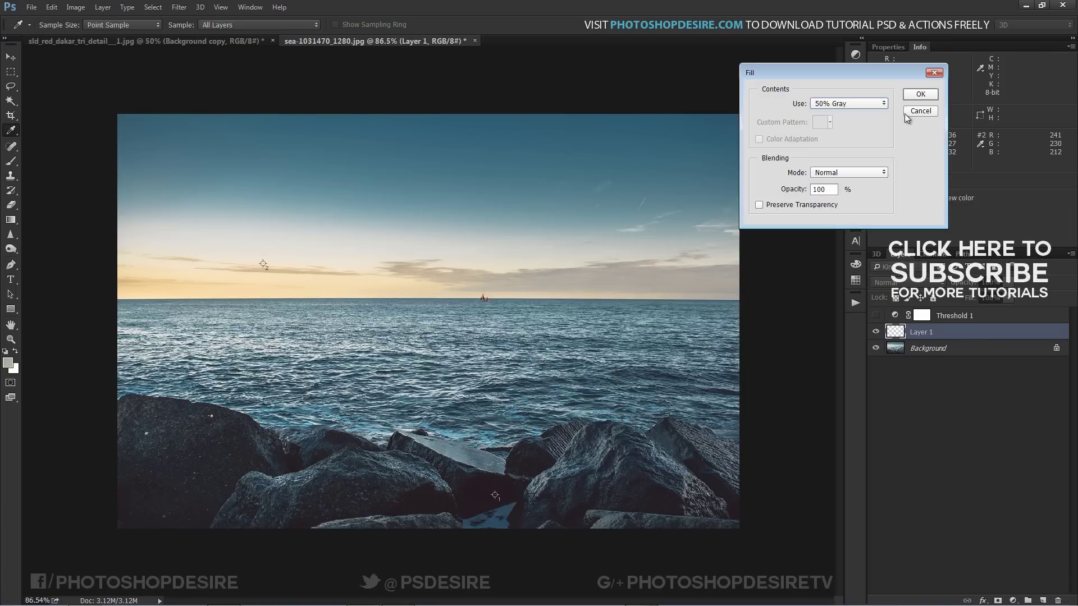
left_click(918, 96)
Set Layer 1 to Difference blending and make the Threshold layer visible and active again.
left_click(906, 282)
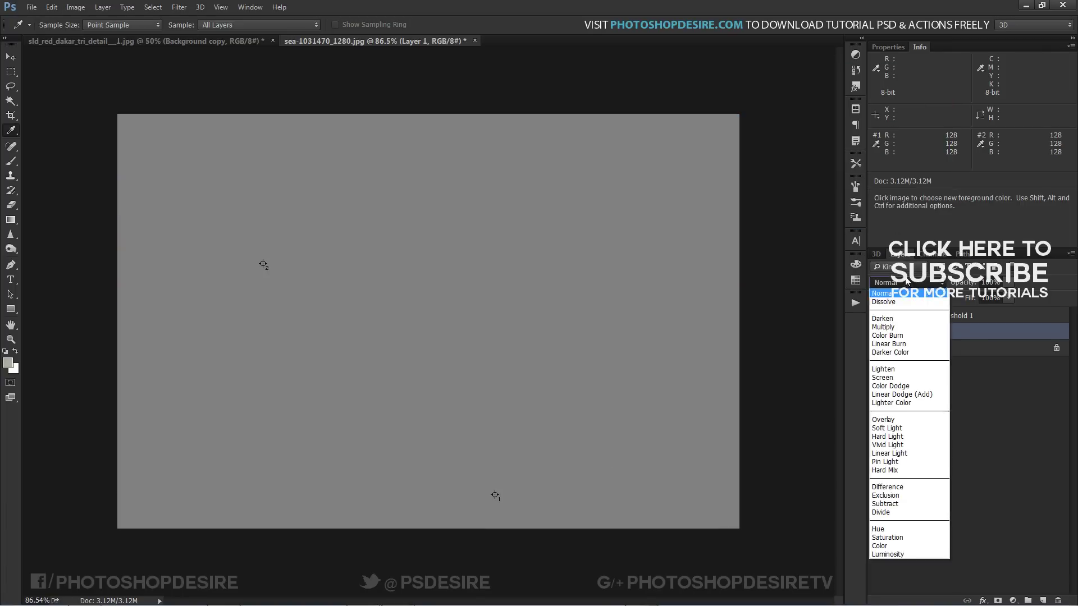
left_click(897, 484)
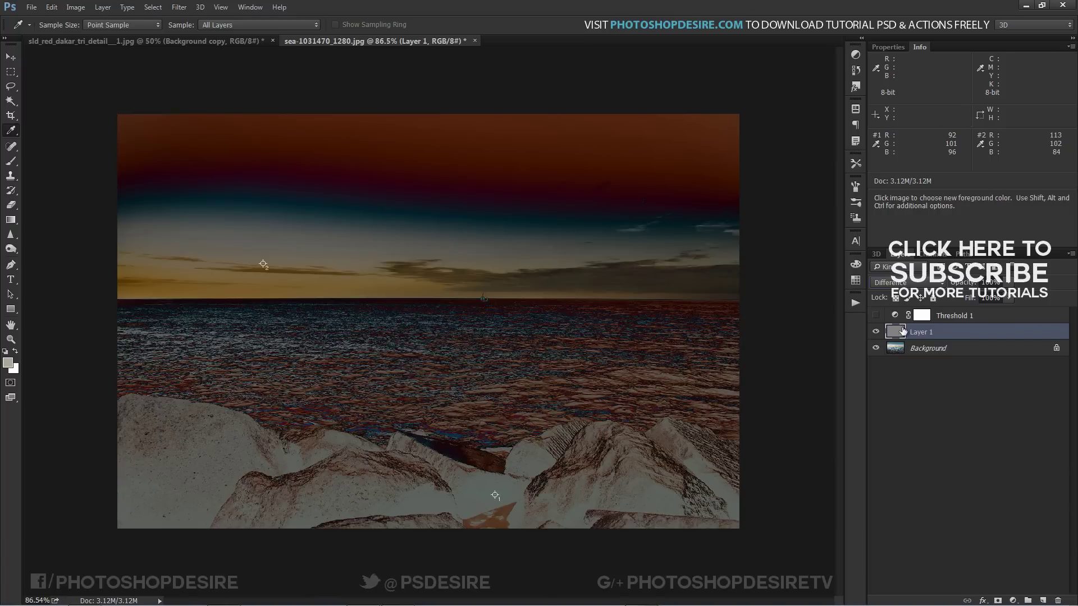
left_click(875, 315)
left_click(893, 318)
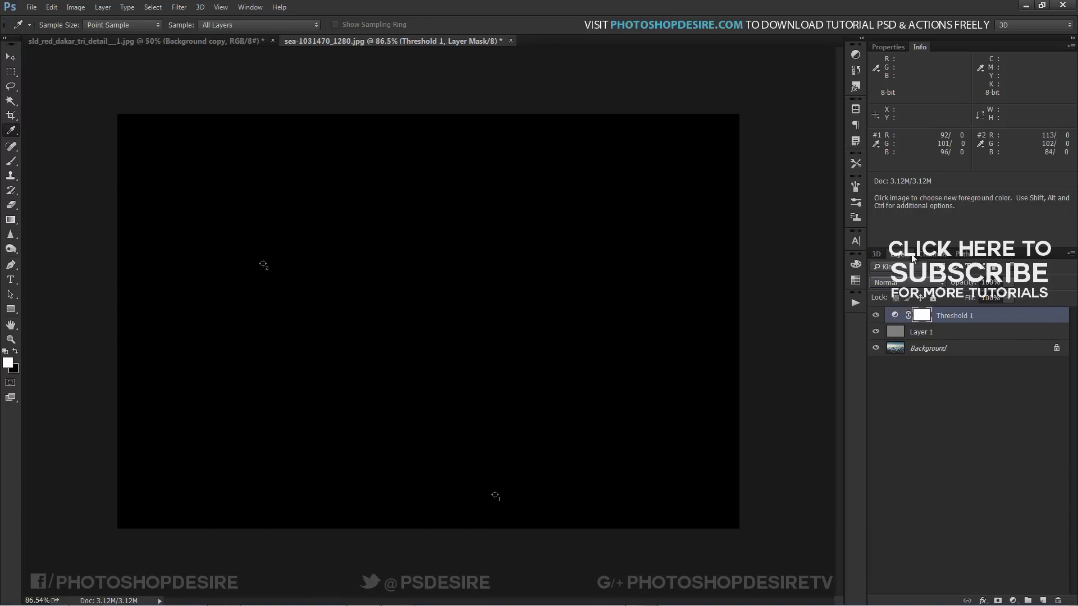
left_click(896, 318)
Lower the Threshold level from 17 to 14, checking the Difference result along the way.
left_click_drag(895, 142, 905, 146)
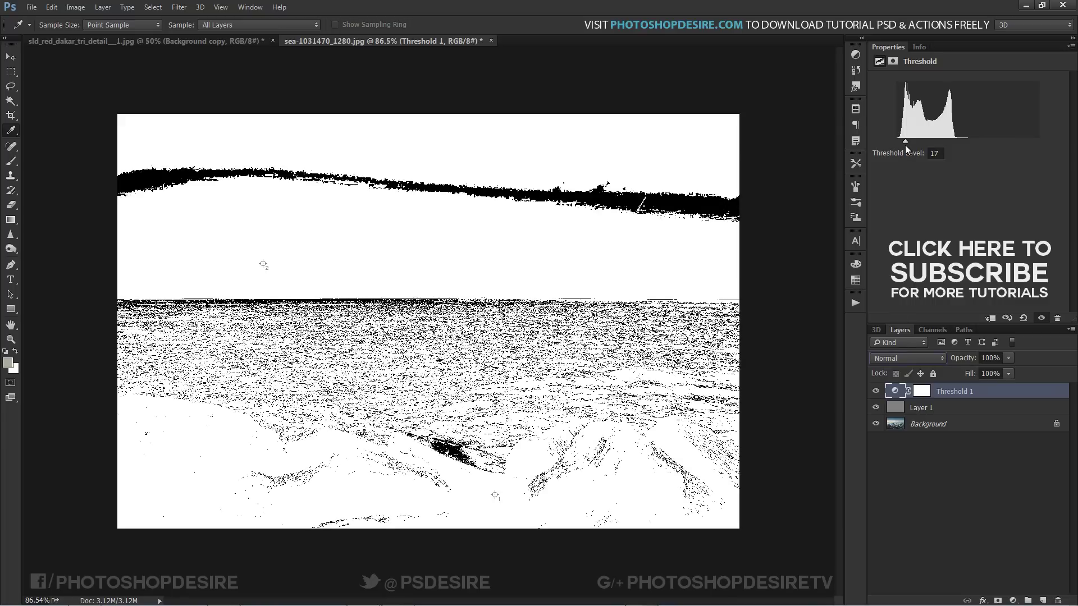
left_click(874, 391)
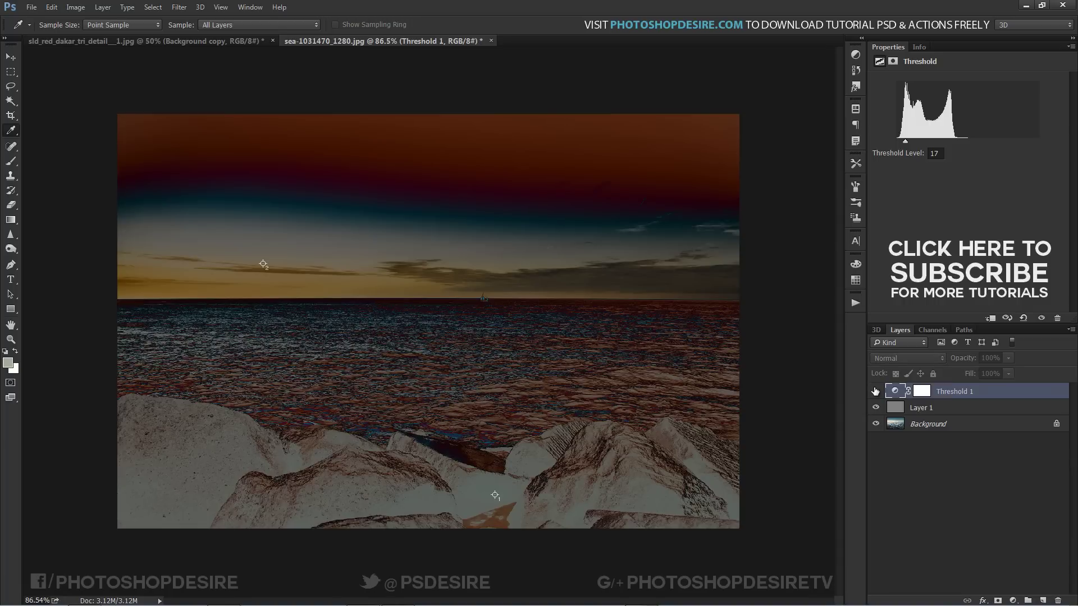
left_click(876, 391)
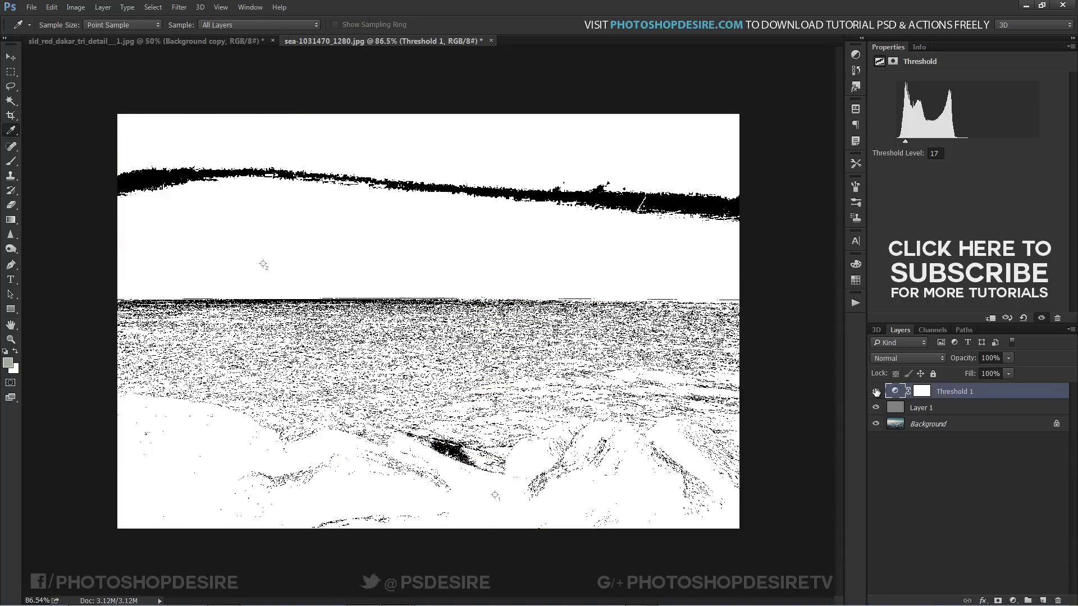
mouse_move(907, 142)
left_mouse_down()
mouse_move(983, 162)
mouse_move(904, 154)
left_mouse_up()
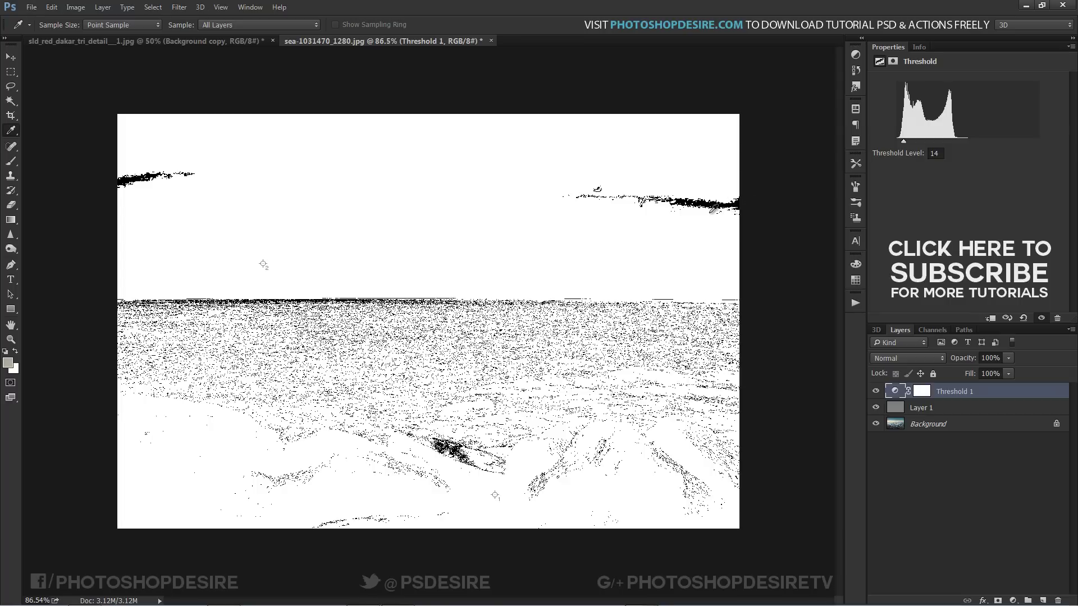
Zoom to 200% on the horizon area and return to the Eyedropper.
left_click(11, 56)
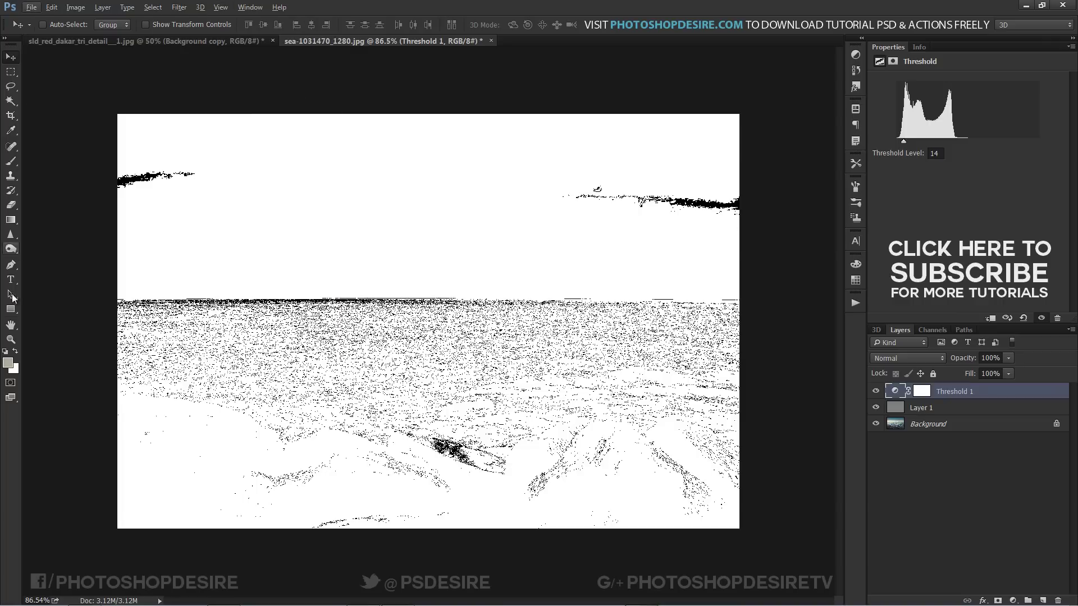
left_click(10, 339)
left_click(449, 251)
left_click(750, 219)
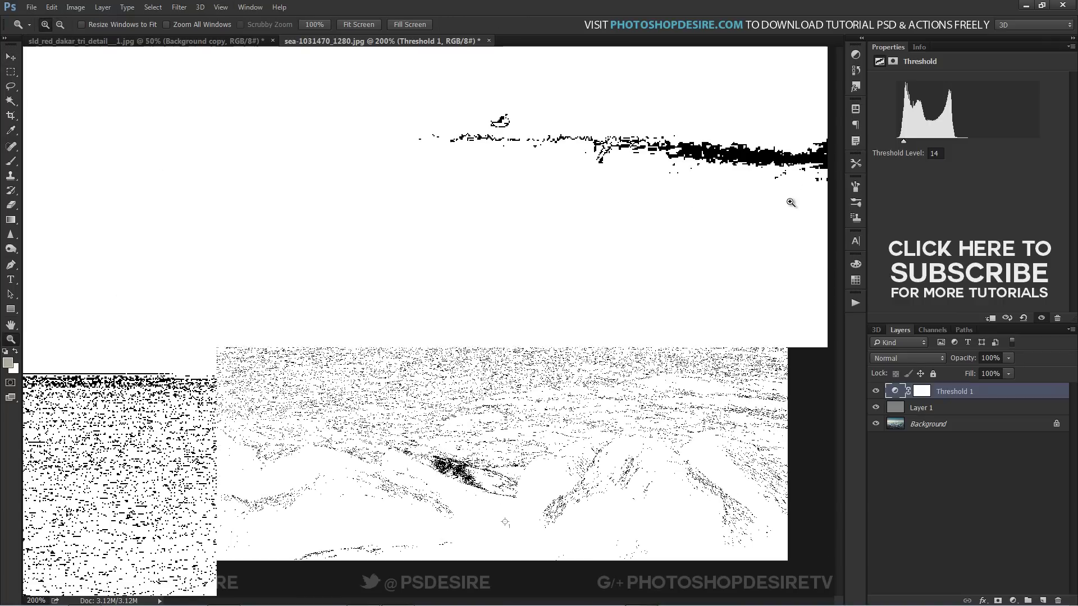
left_click(11, 131)
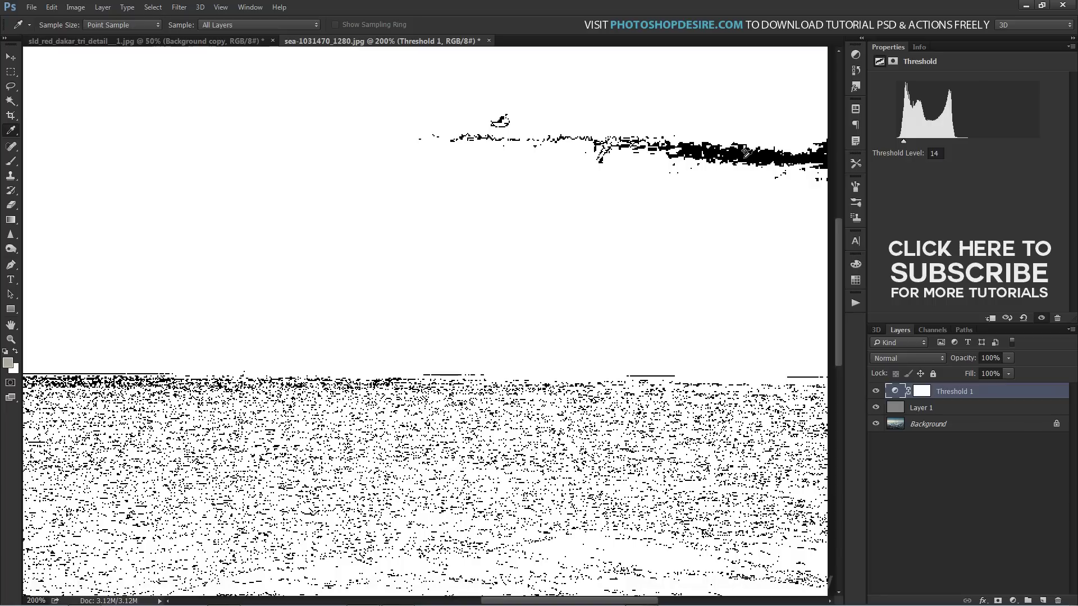
Bring up the colour sampler readouts and hide the gray Difference and Threshold 1 layers.
key("F8")
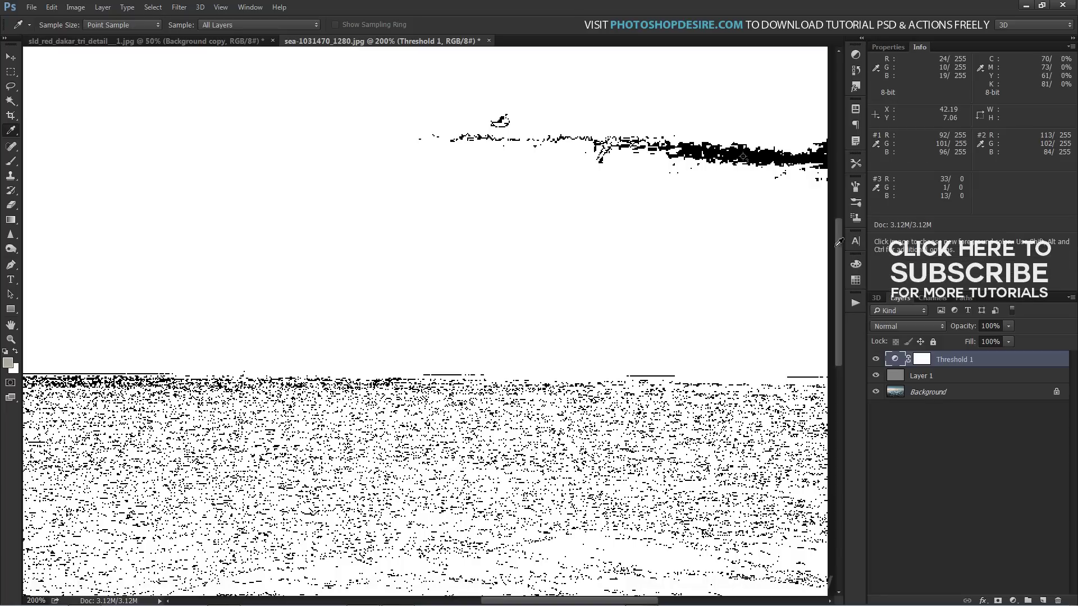
left_click(878, 378)
left_click(878, 360)
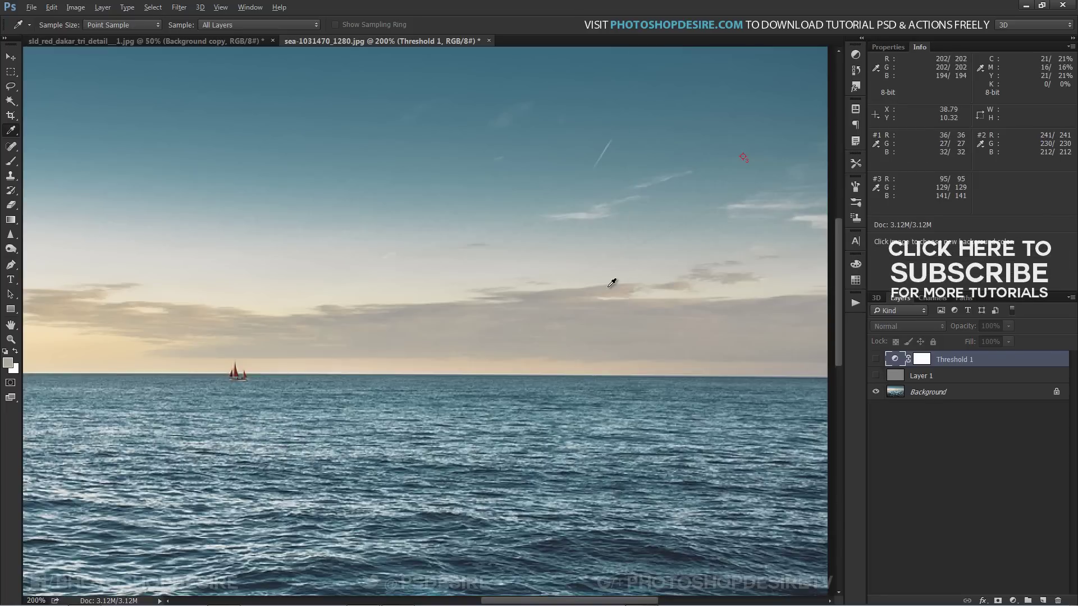
Make the Background layer active and fit the whole photo in the window, zoomed out slightly.
key("v")
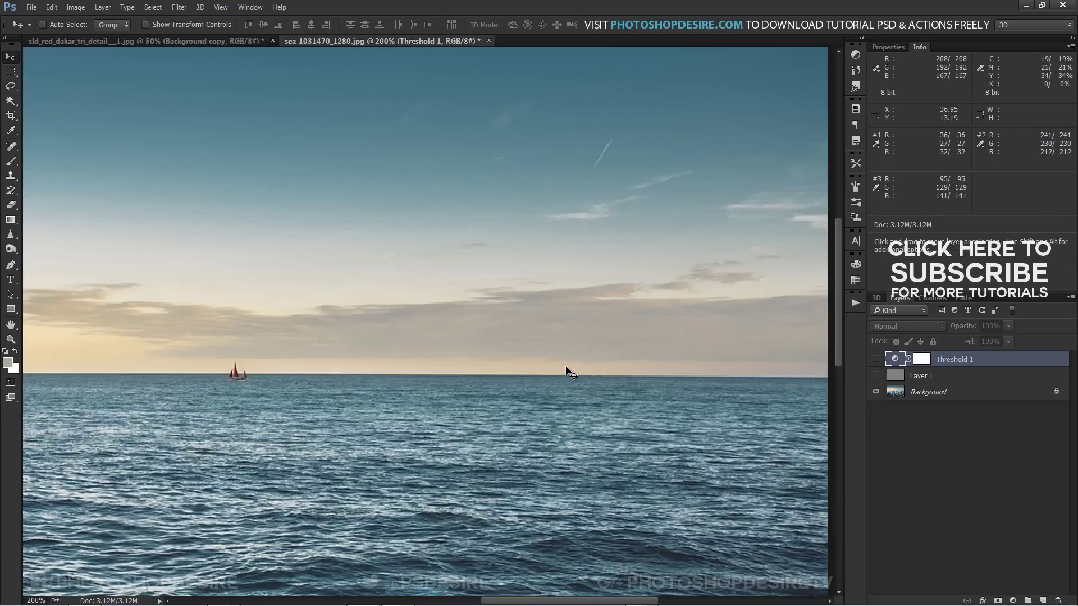
key("alt+comma")
key("z")
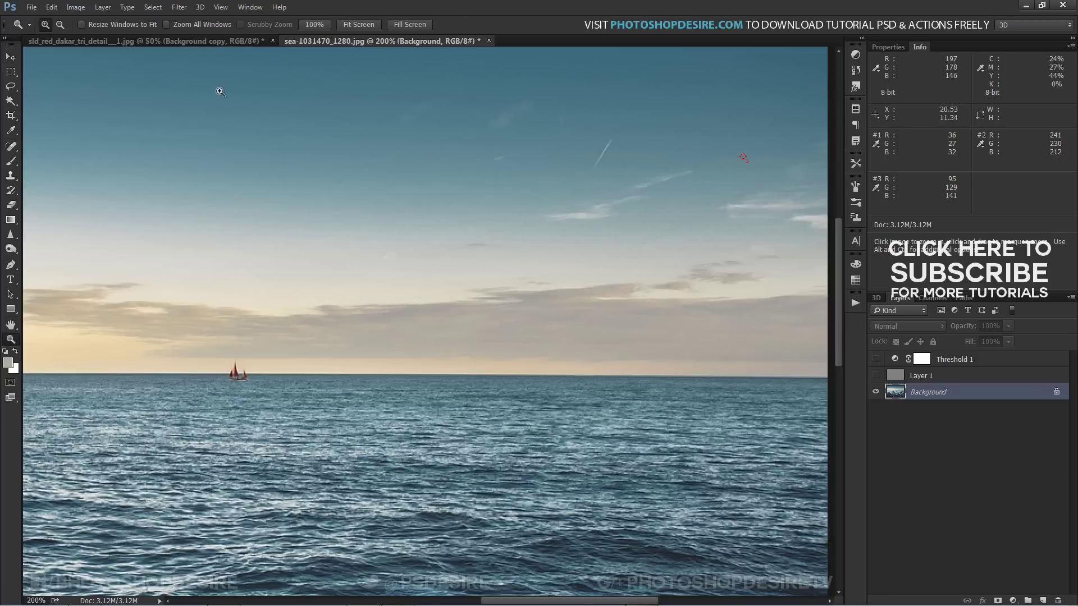
key("ctrl+0")
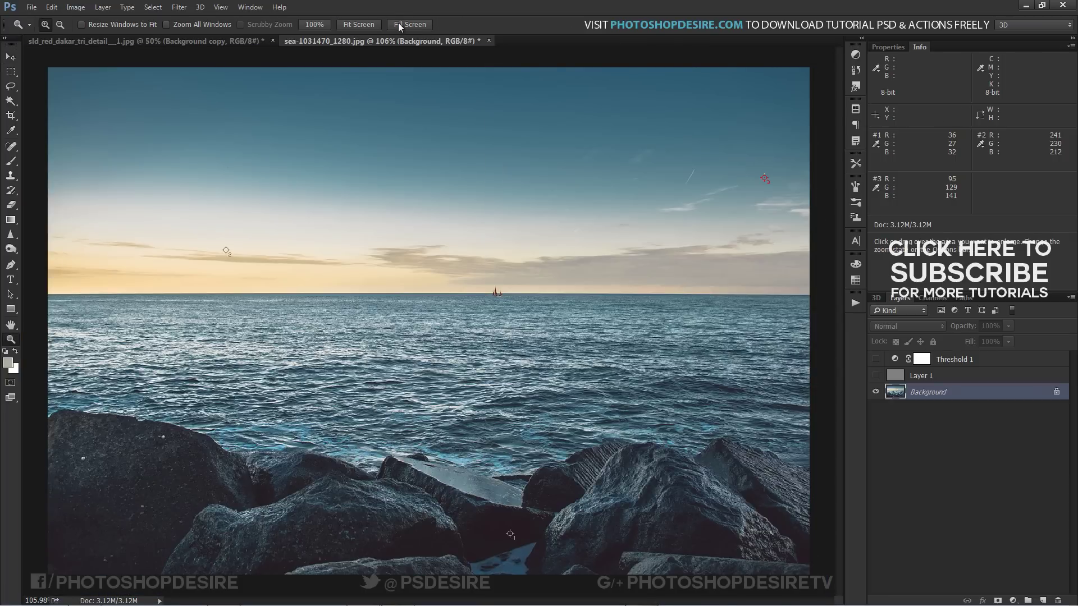
key("ctrl+minus")
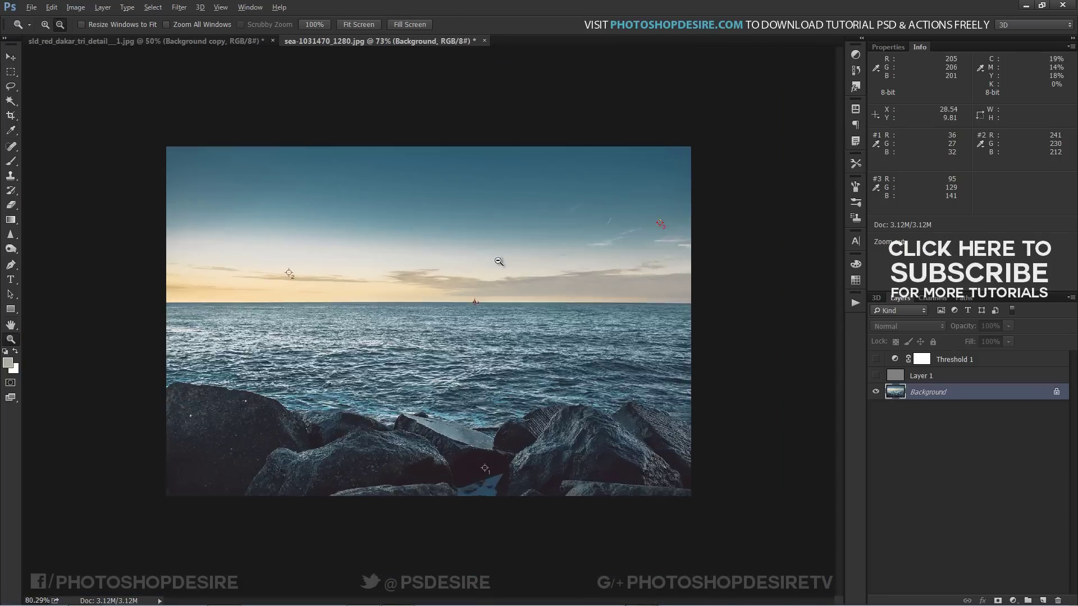
Delete the gray Difference Layer 1.
left_click(923, 377)
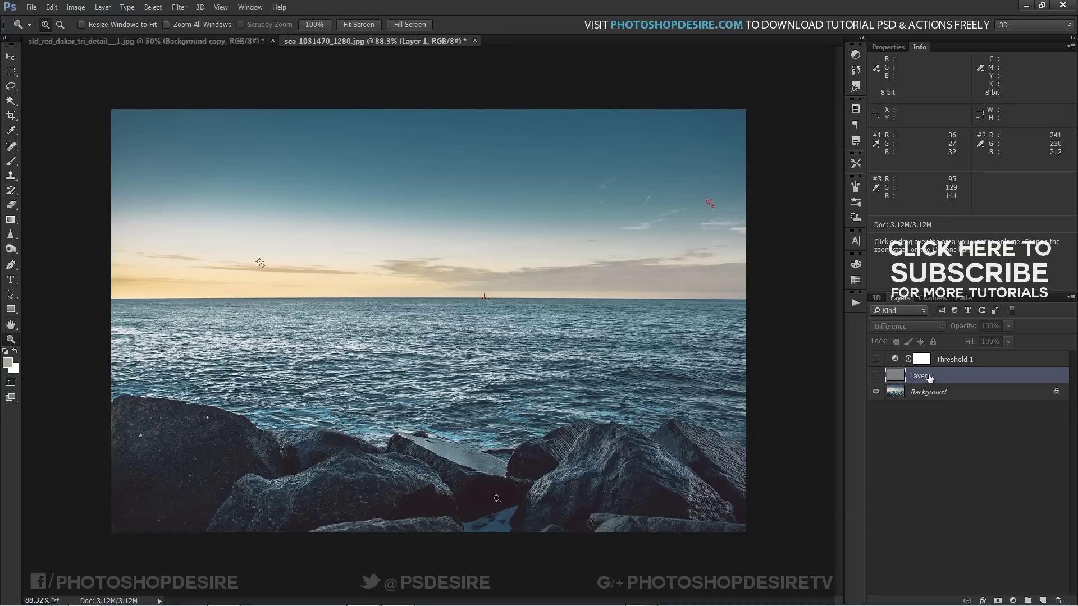
right_click(927, 375)
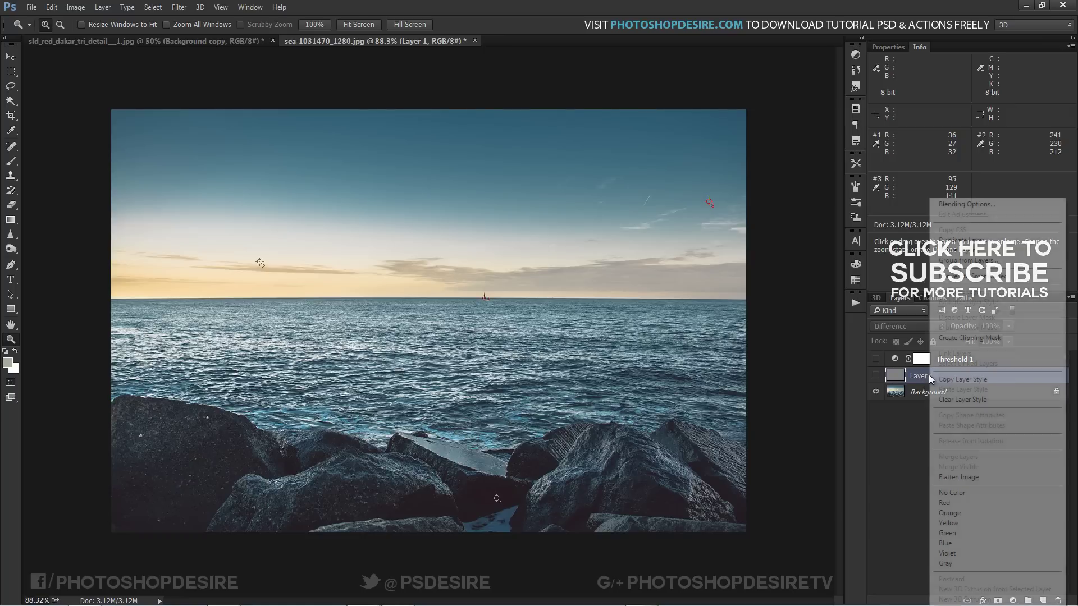
left_click(967, 253)
left_click(492, 231)
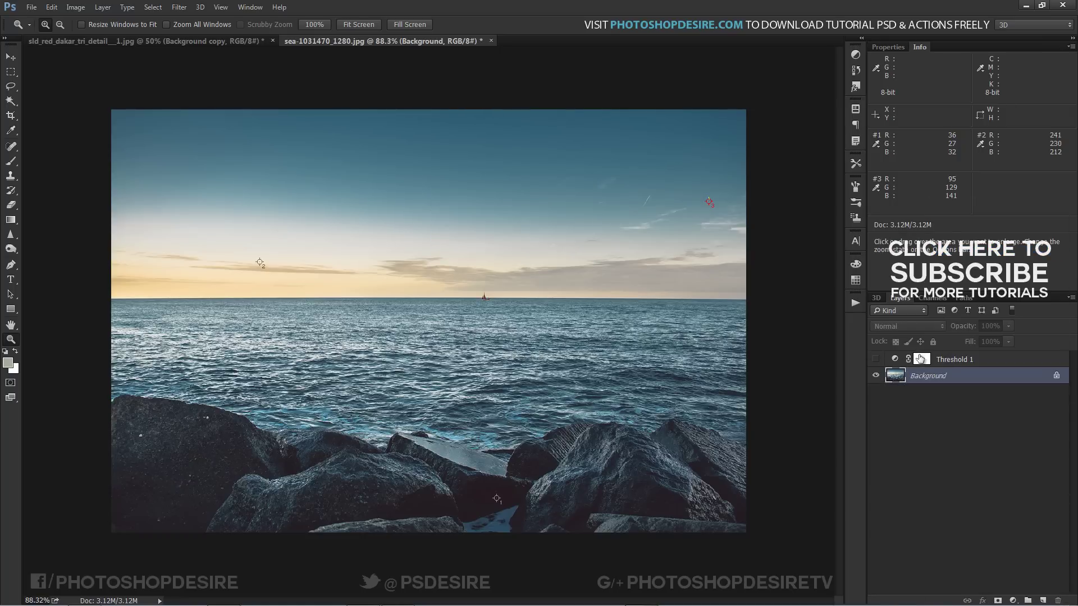
Delete the Threshold 1 layer and add a new empty layer above Background.
right_click(944, 361)
left_click(840, 254)
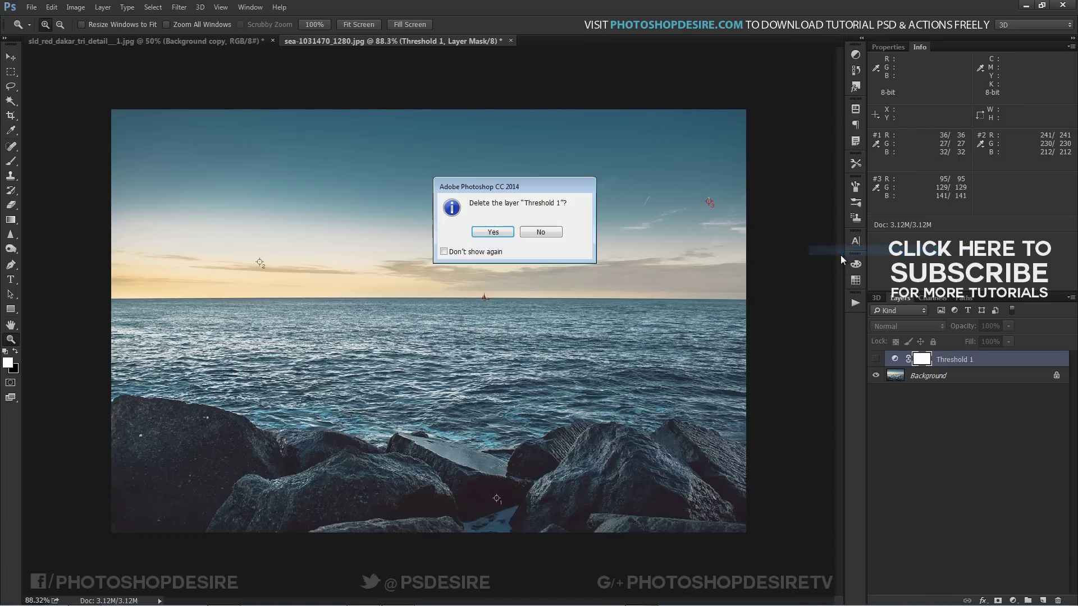
left_click(507, 233)
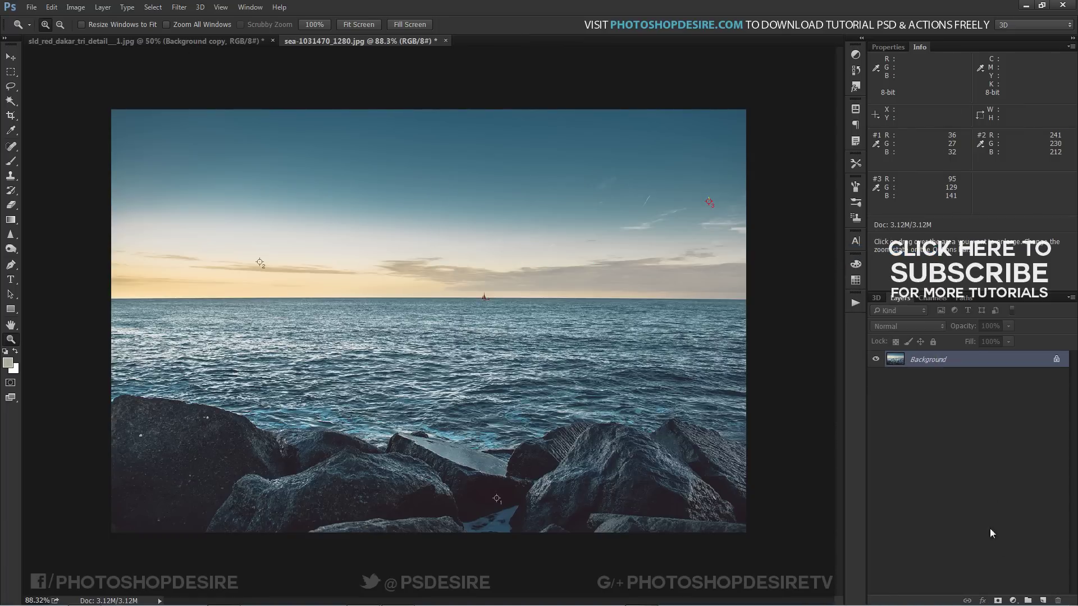
left_click(1041, 600)
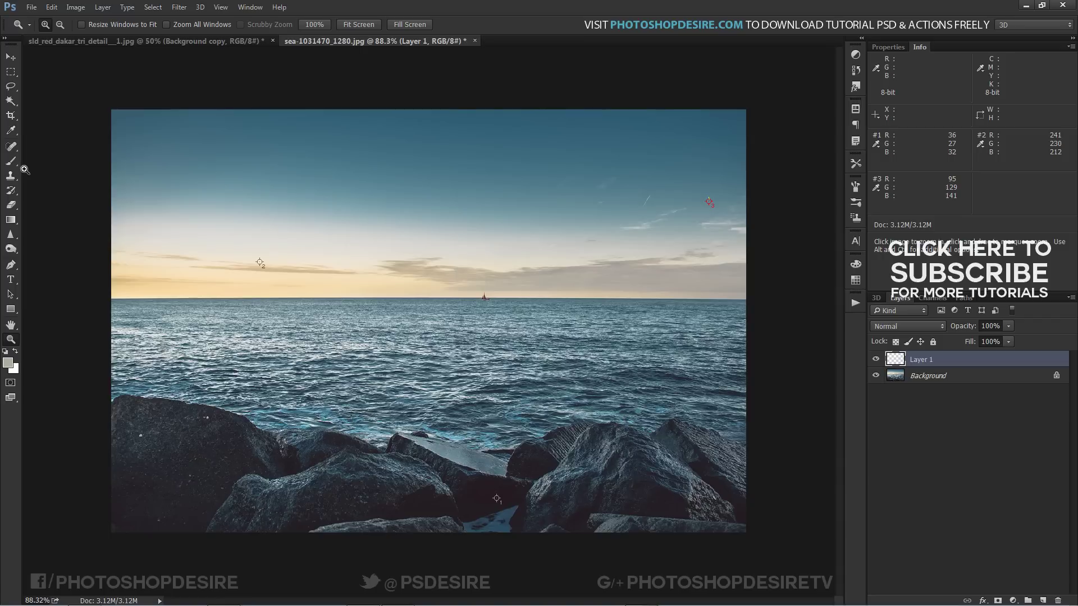
Brush three top-left dots in the sampled dark rock, grey-blue and cream sky tones.
left_click_drag(13, 164, 44, 164)
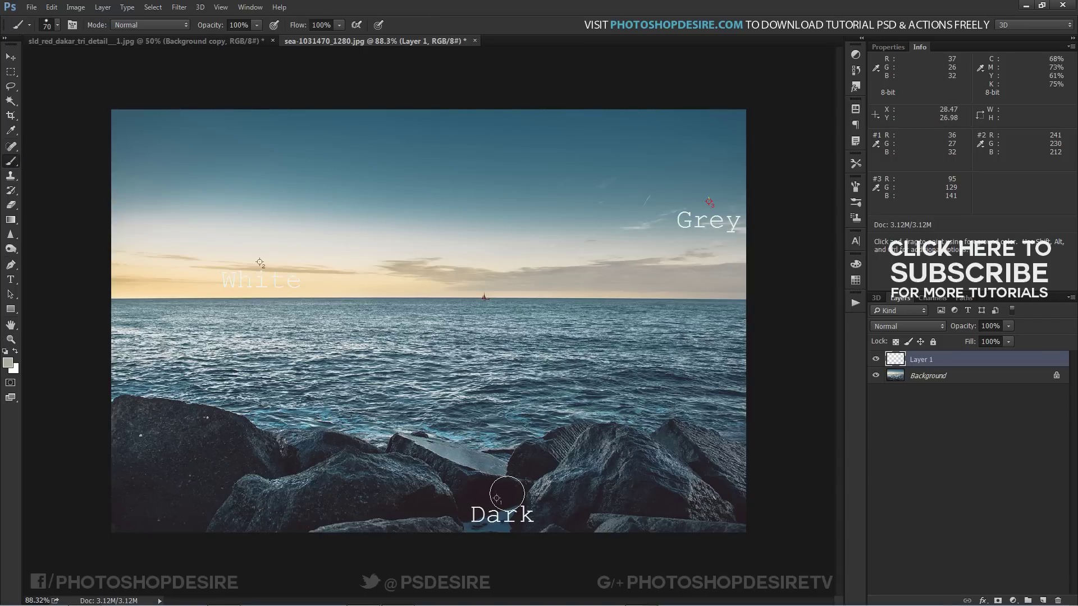
key("alt")
left_click(499, 495, "alt")
left_click(141, 142)
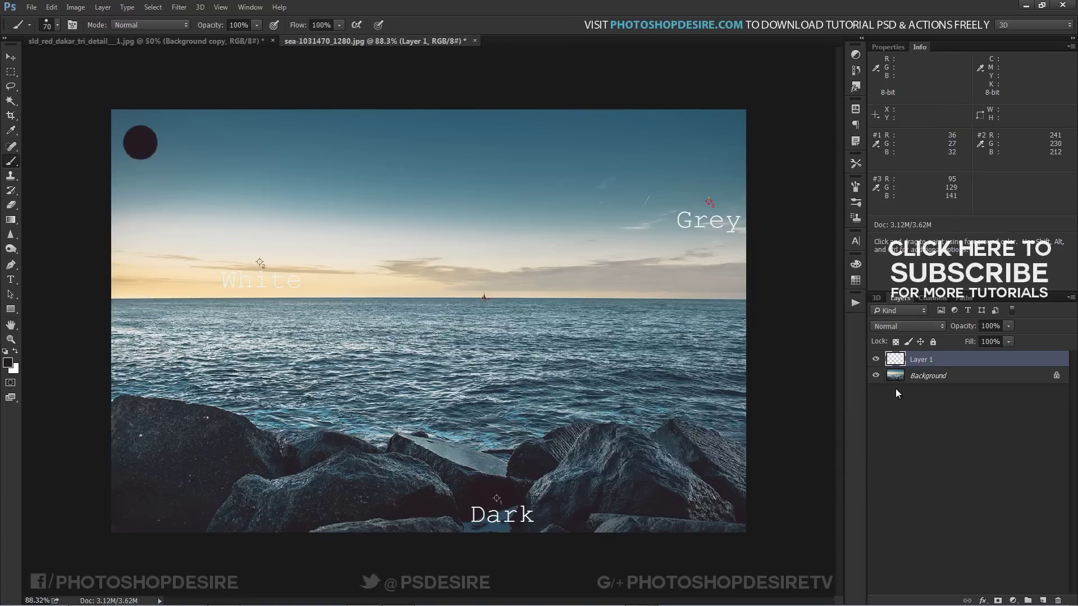
key("alt")
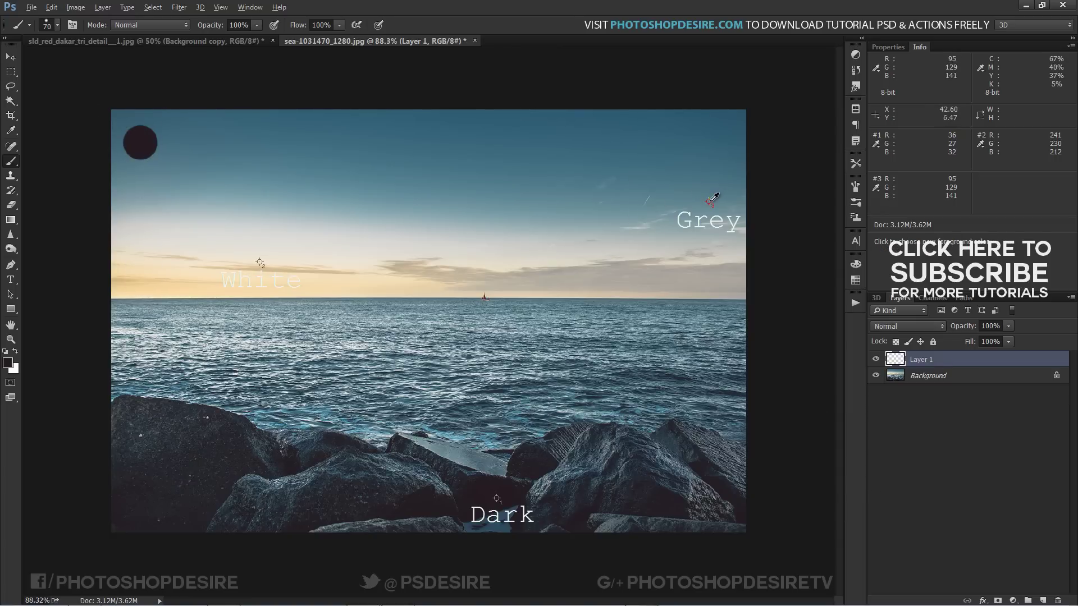
left_click(185, 141)
key("alt")
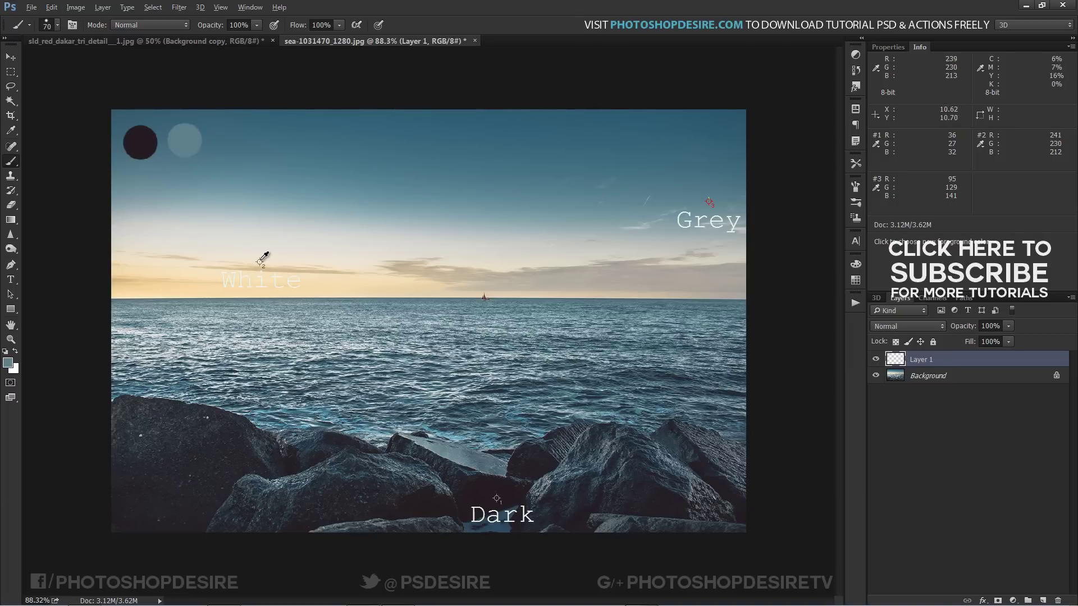
left_click(258, 263, "alt")
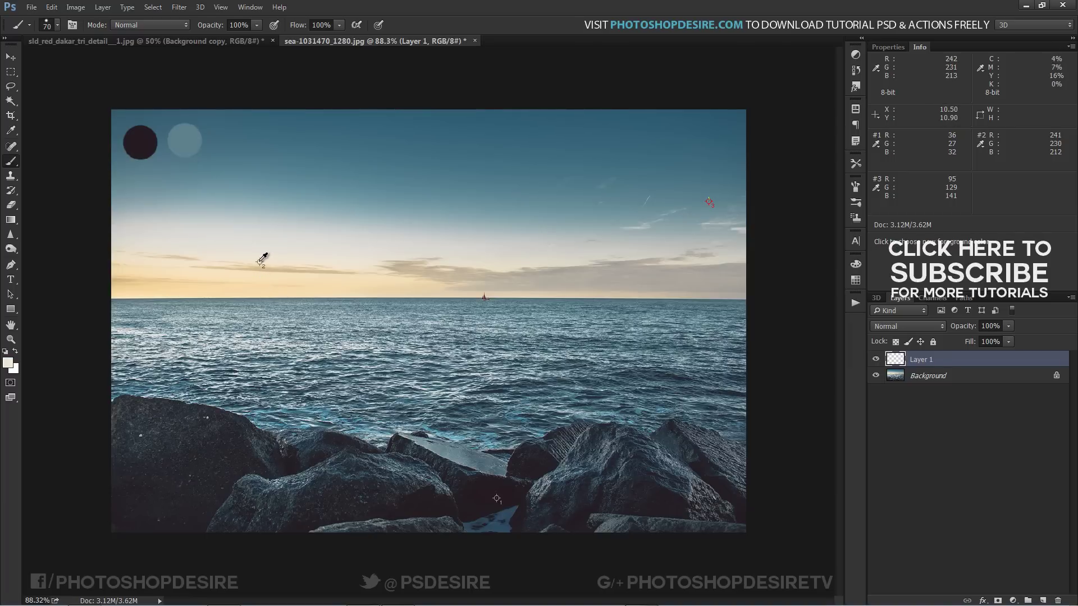
left_click(229, 142)
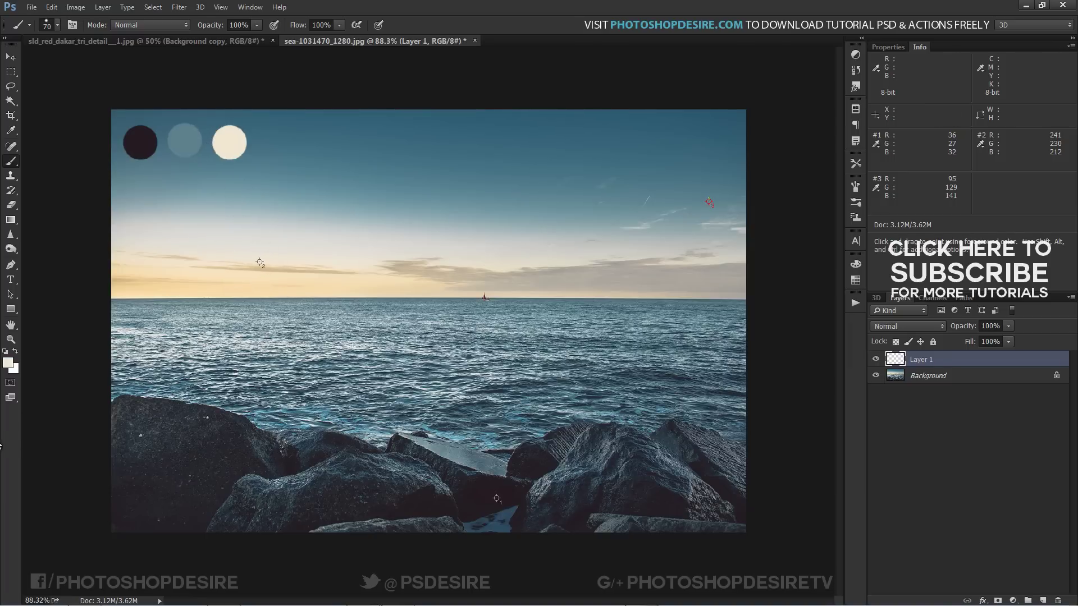
left_click(877, 360)
left_click(876, 360)
left_click(926, 376)
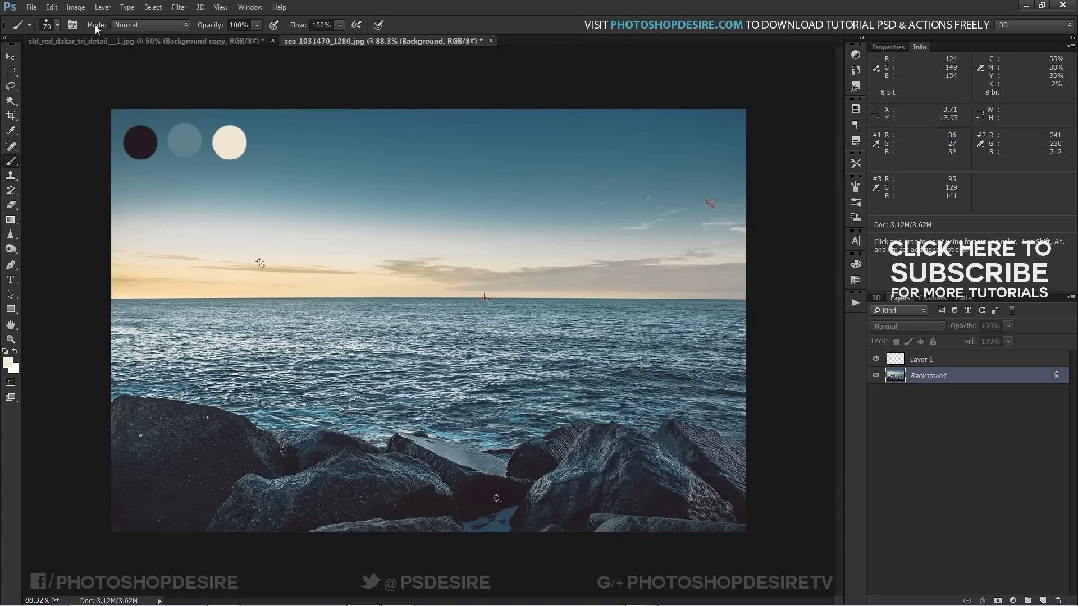
Bring the model layer into the seascape document and convert it to a smart object.
left_click(11, 58)
left_click(96, 42)
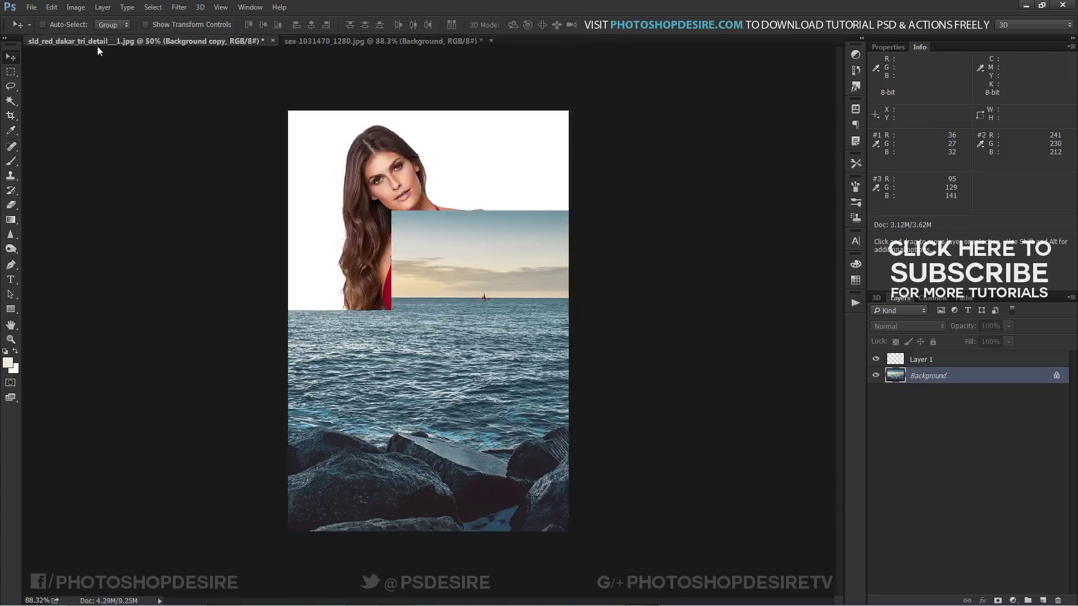
left_click_drag(431, 214, 443, 264)
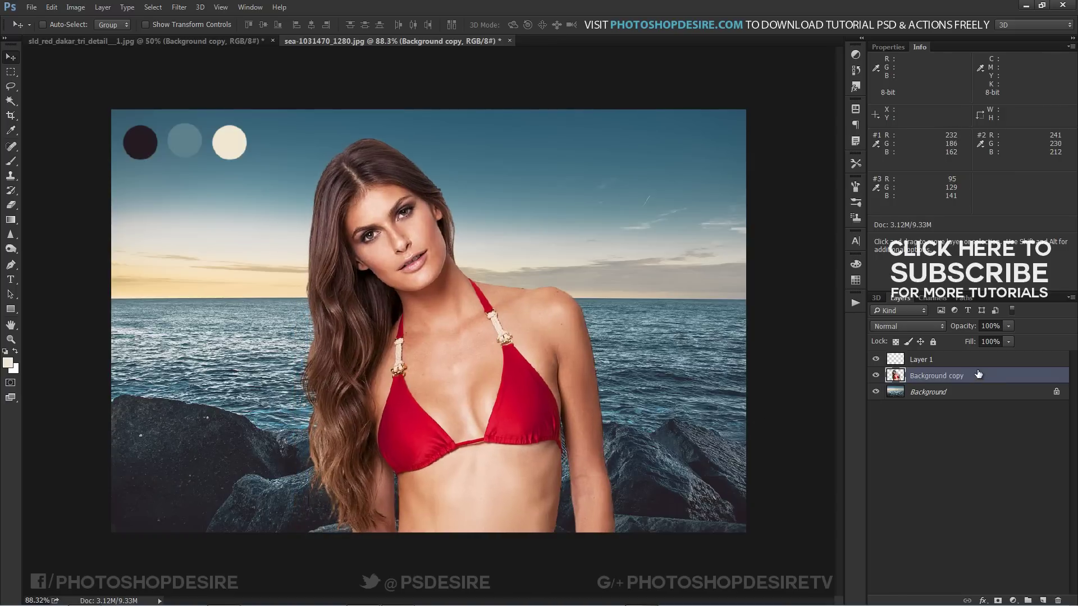
right_click(964, 376)
left_click(875, 279)
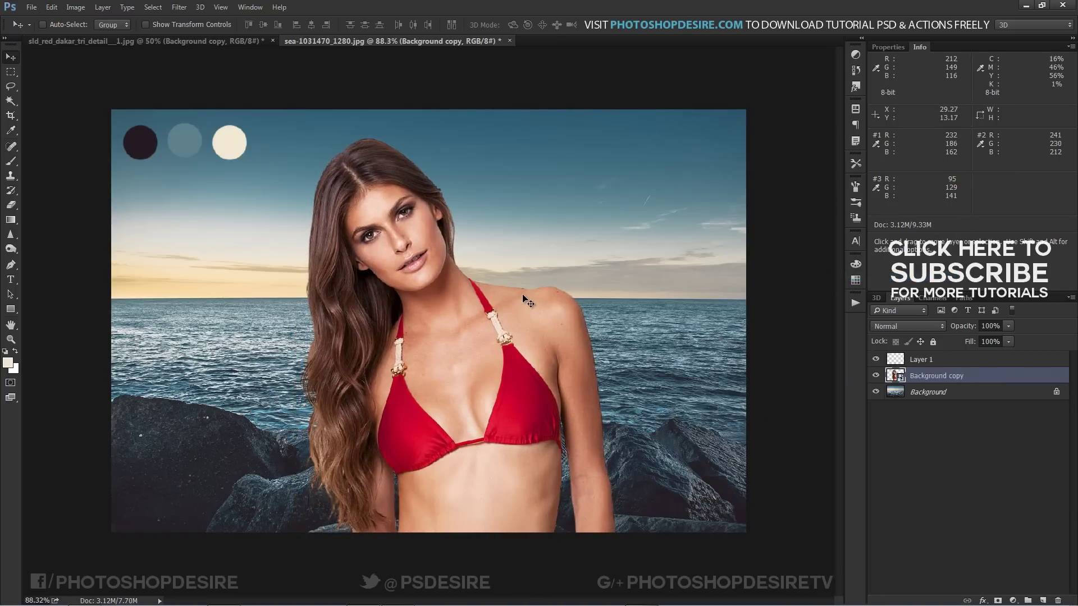
Scale the model to 62.4% and position her standing on the rocks.
left_click(51, 7)
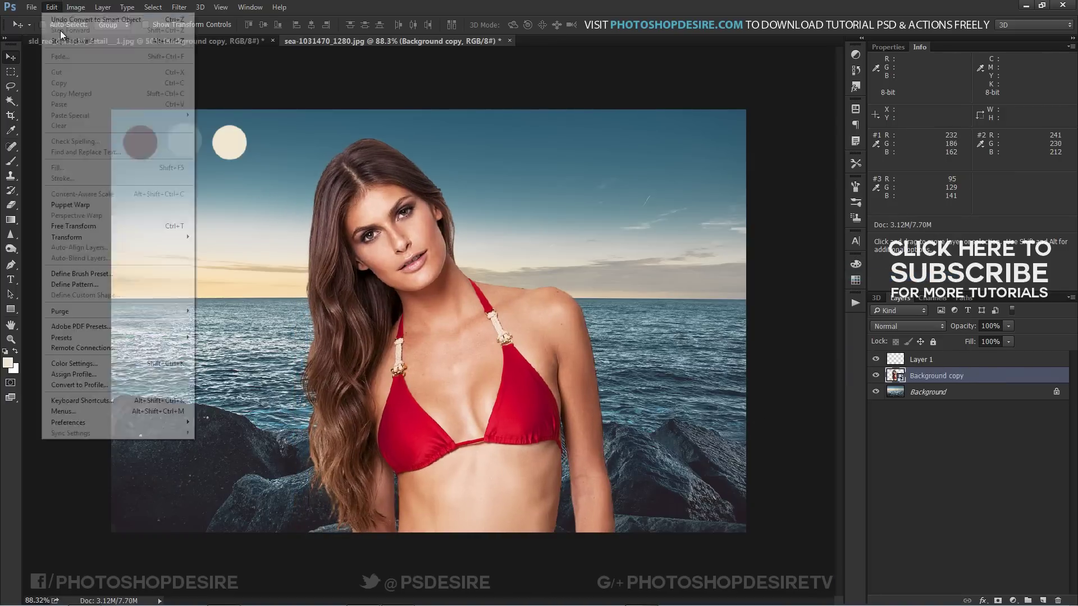
mouse_move(174, 240)
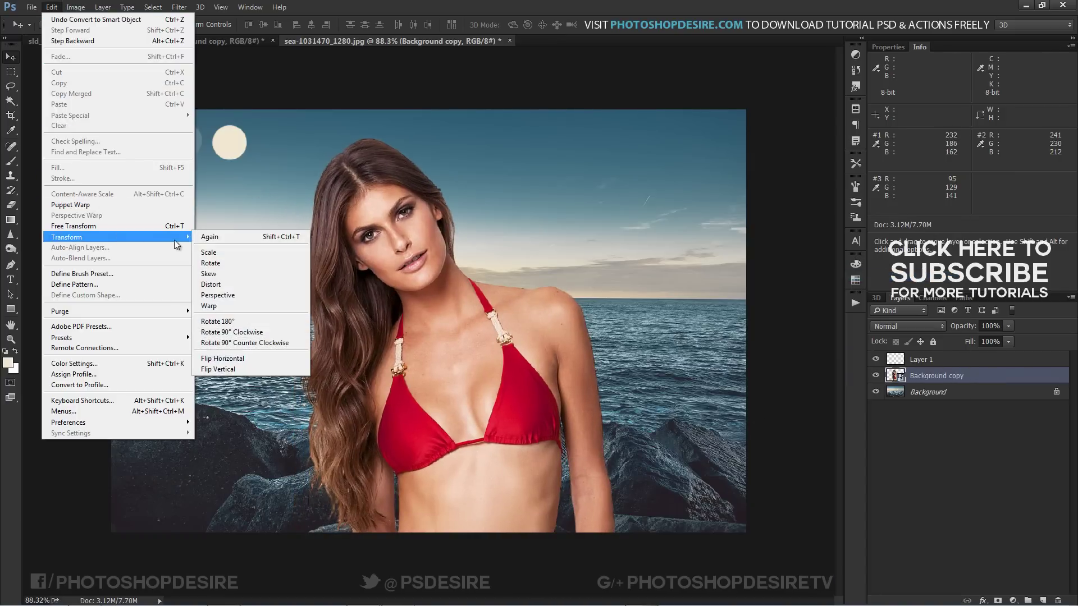
left_click(210, 253)
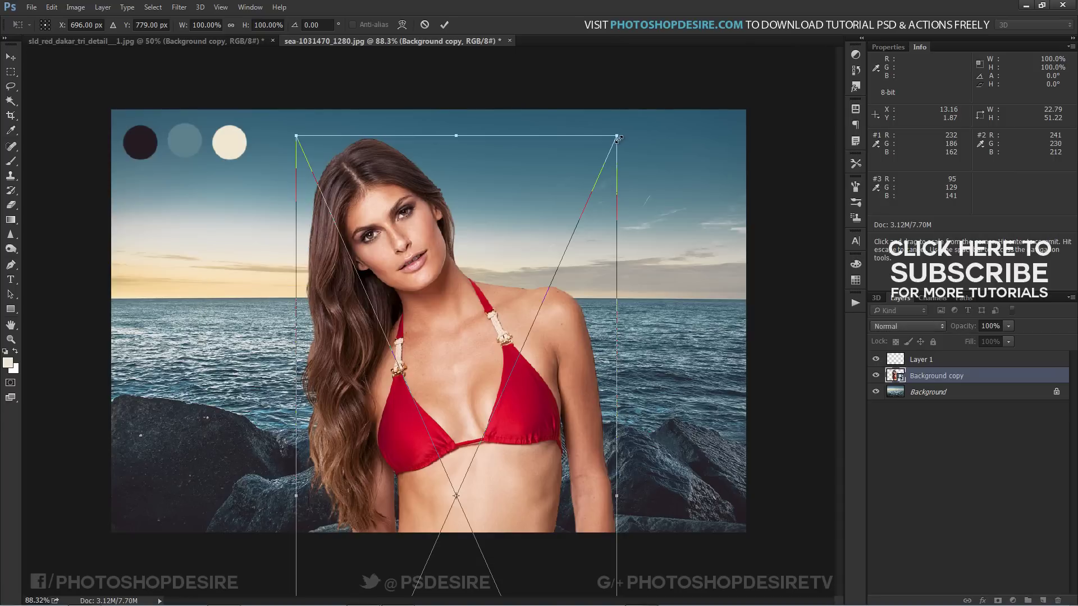
left_click_drag(616, 135, 496, 406)
left_click_drag(418, 483, 453, 211)
key("Return")
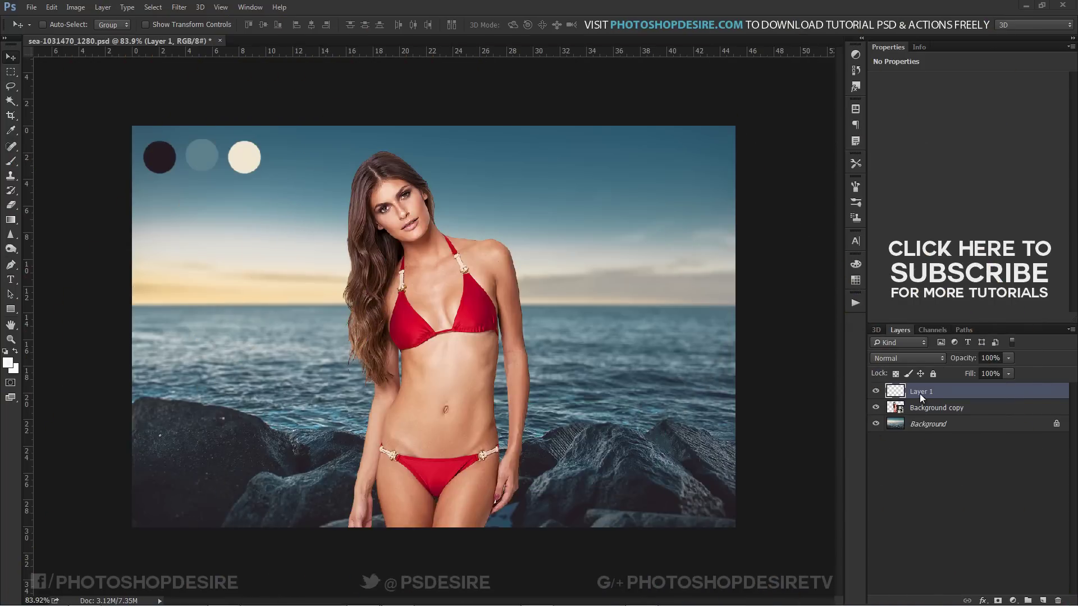
Rename Layer 1 to "black - grey -white color picker".
double_click(920, 392)
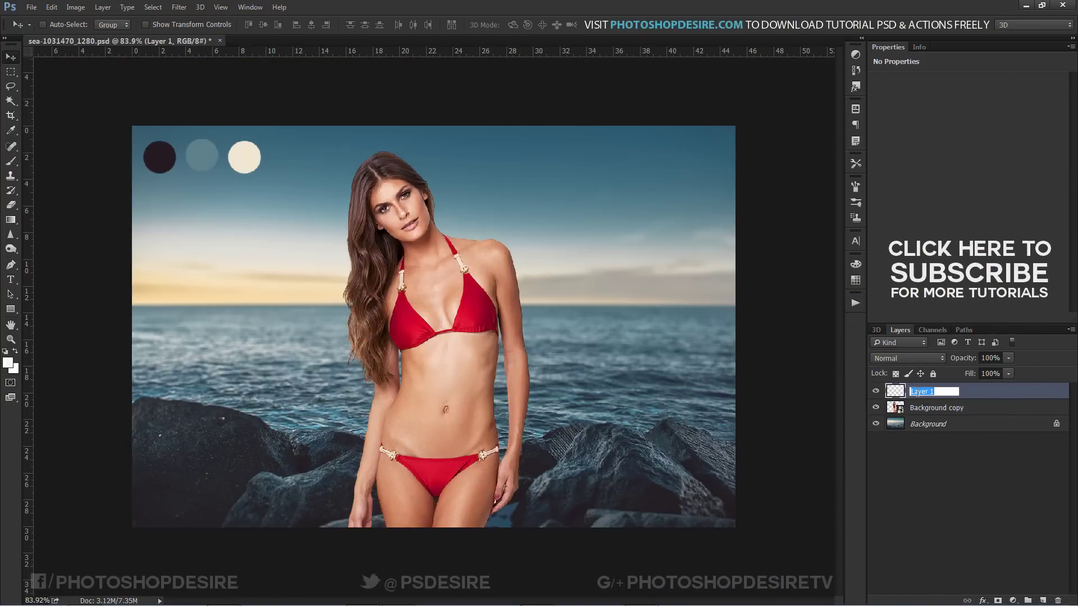
type("dark")
key("BackSpace")
type("black - grey -white colors")
key("BackSpace")
type("picker")
key("Return")
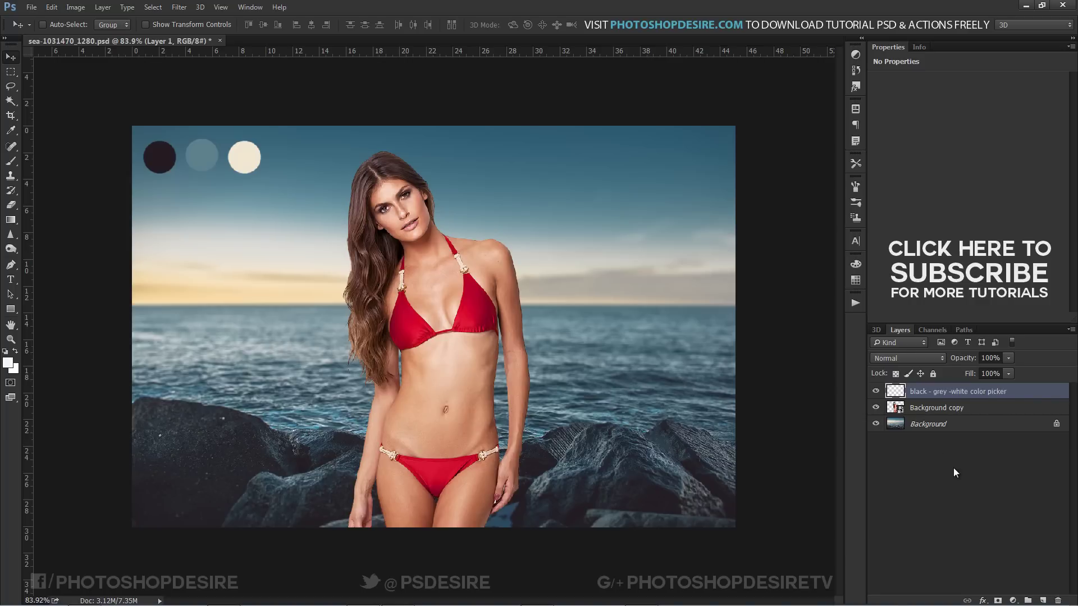
Select the model's layer and add a Gradient Map adjustment layer above it.
left_click(957, 473)
left_click(875, 392)
left_click(875, 392)
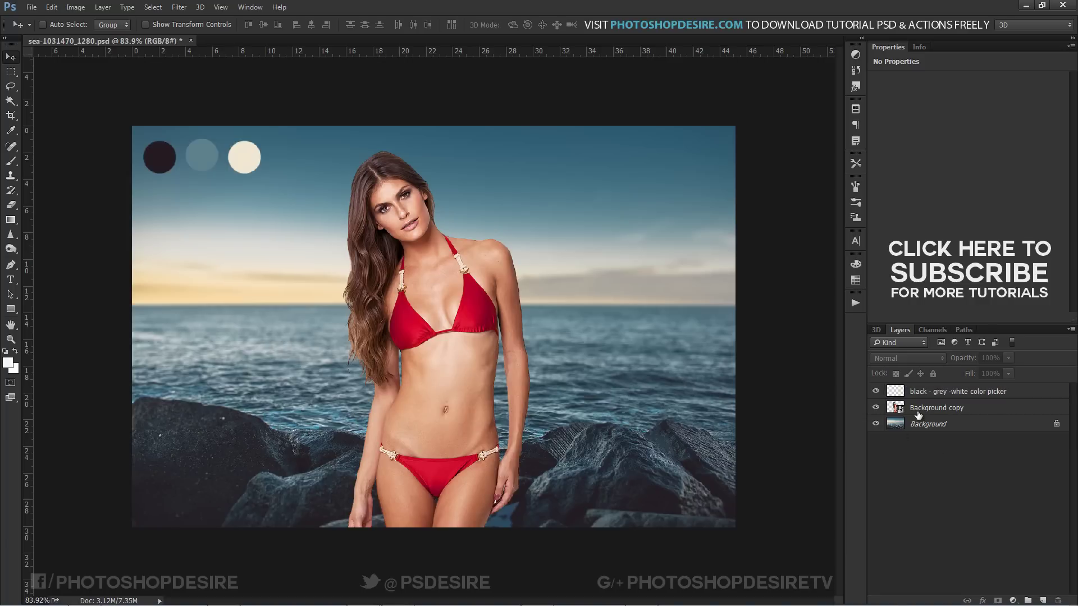
left_click(915, 412)
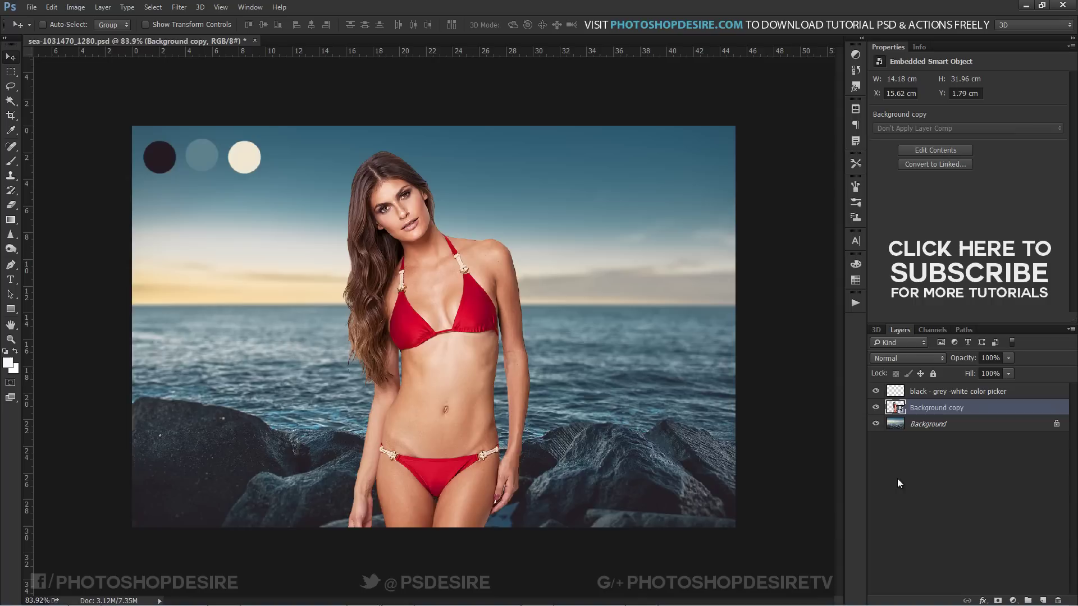
left_click(1012, 600)
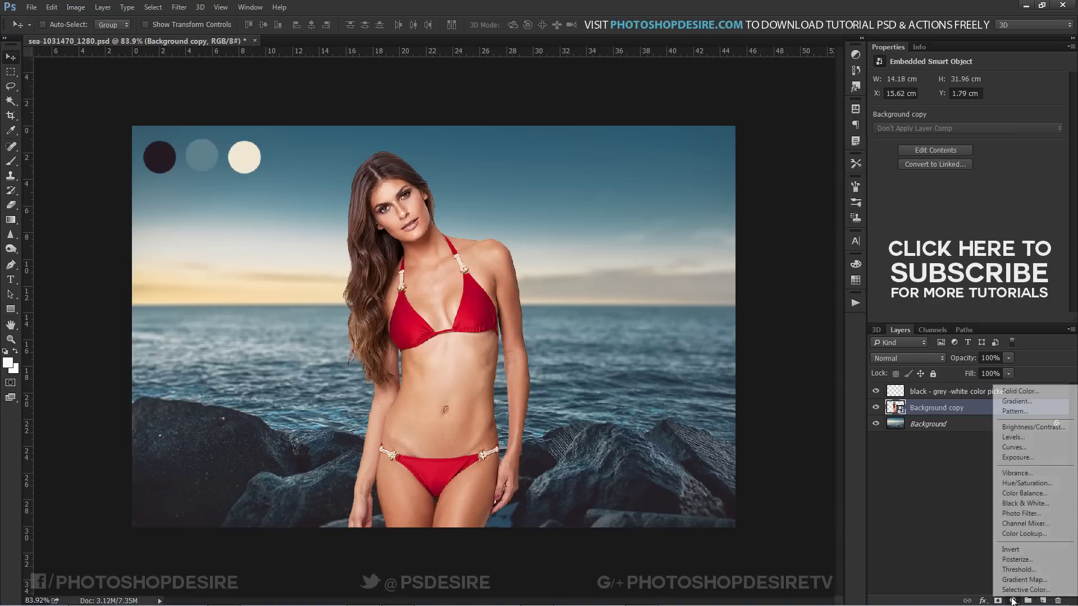
left_click(1007, 580)
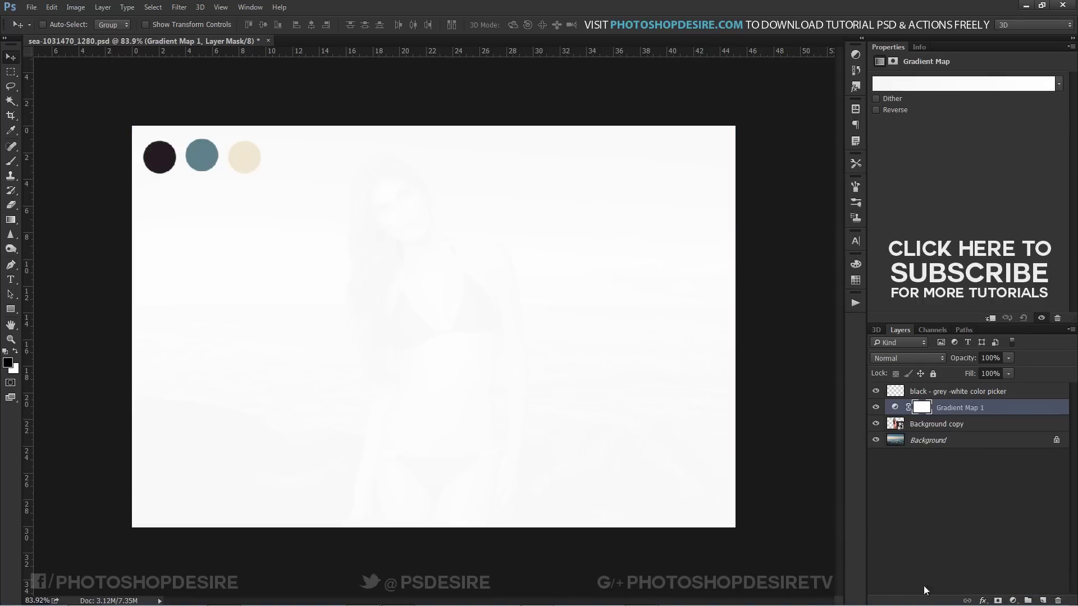
In the Gradient Editor, set the gradient's left stop to pure black.
left_click(972, 88)
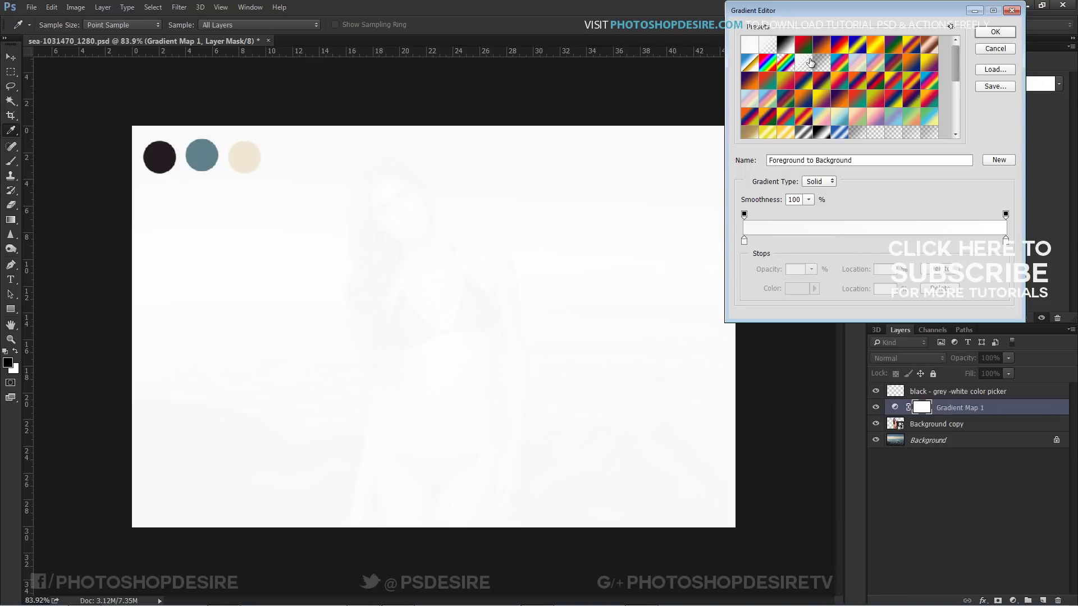
left_click(744, 241)
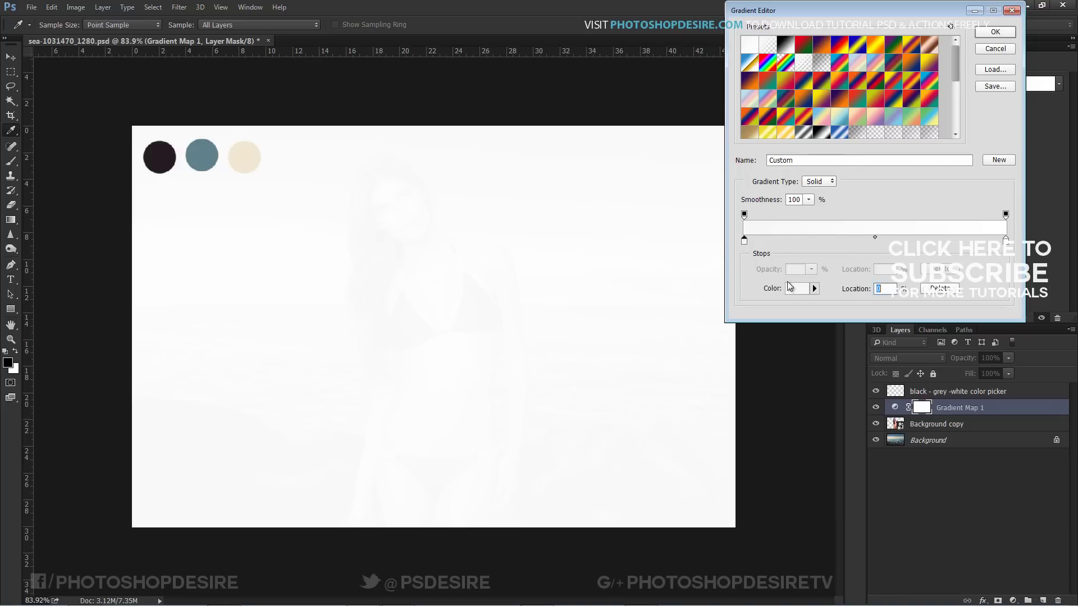
left_click(795, 288)
left_click_drag(816, 379, 772, 498)
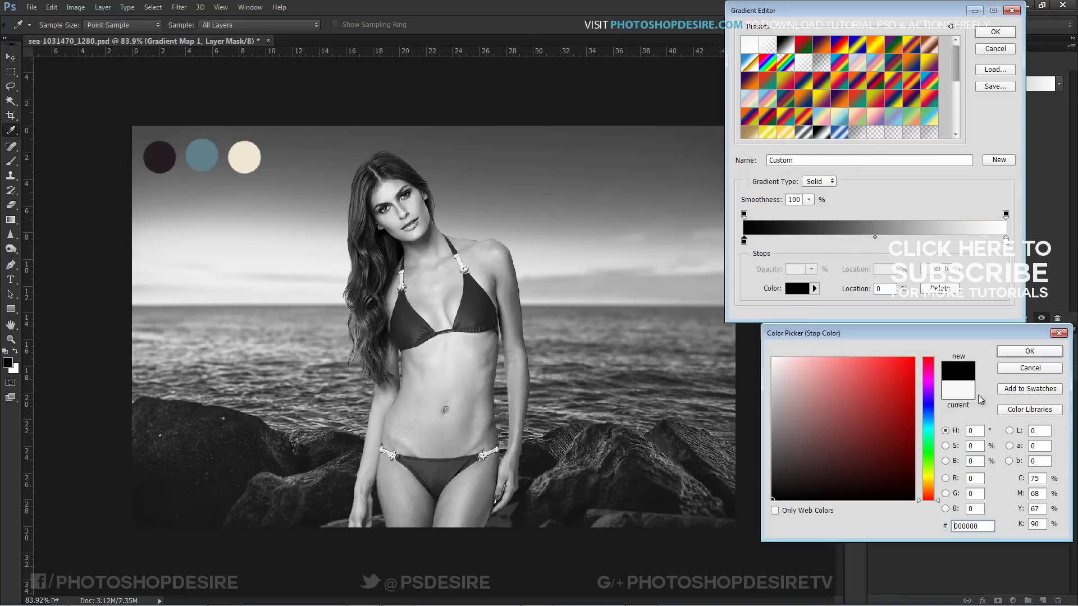
left_click(1029, 352)
Add a 50% midpoint stop coloured grey 7f7f7f and apply the black-grey-white gradient.
left_click(1005, 241)
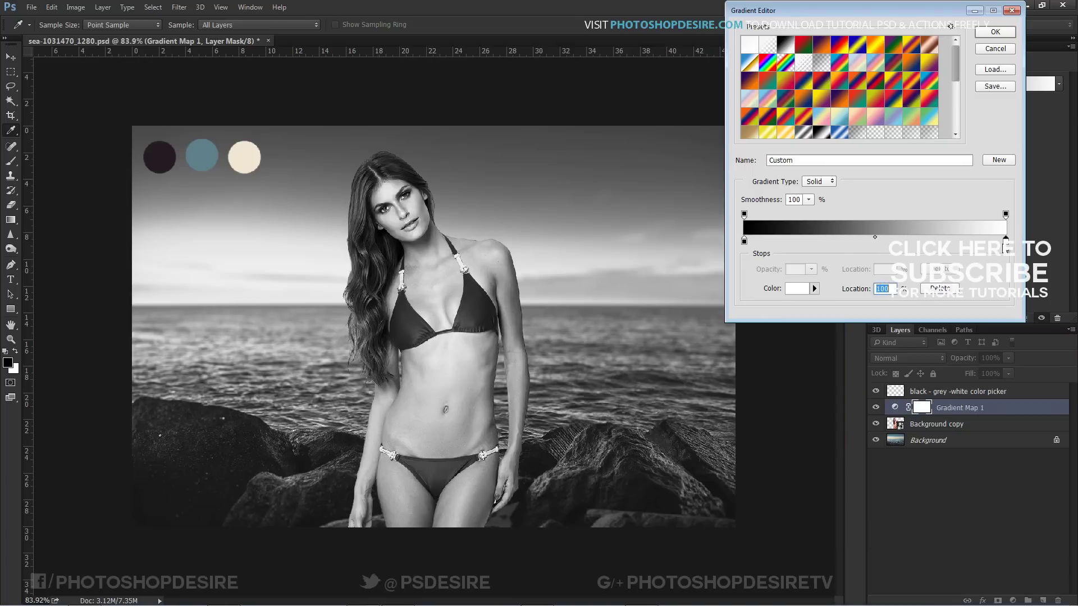
left_click(874, 238)
left_click(874, 242)
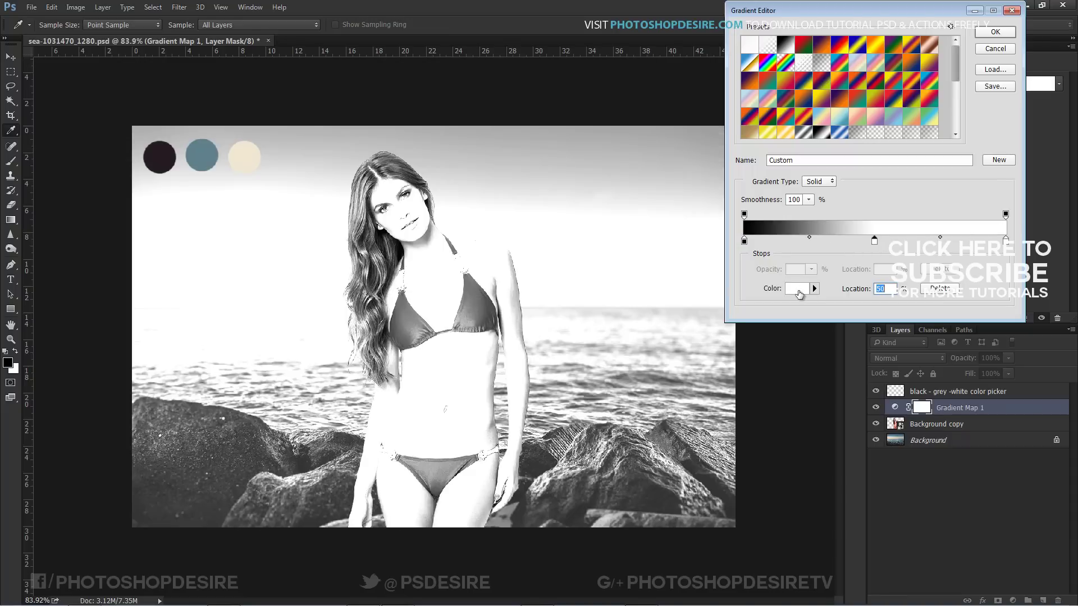
left_click(798, 289)
left_click_drag(801, 424, 729, 429)
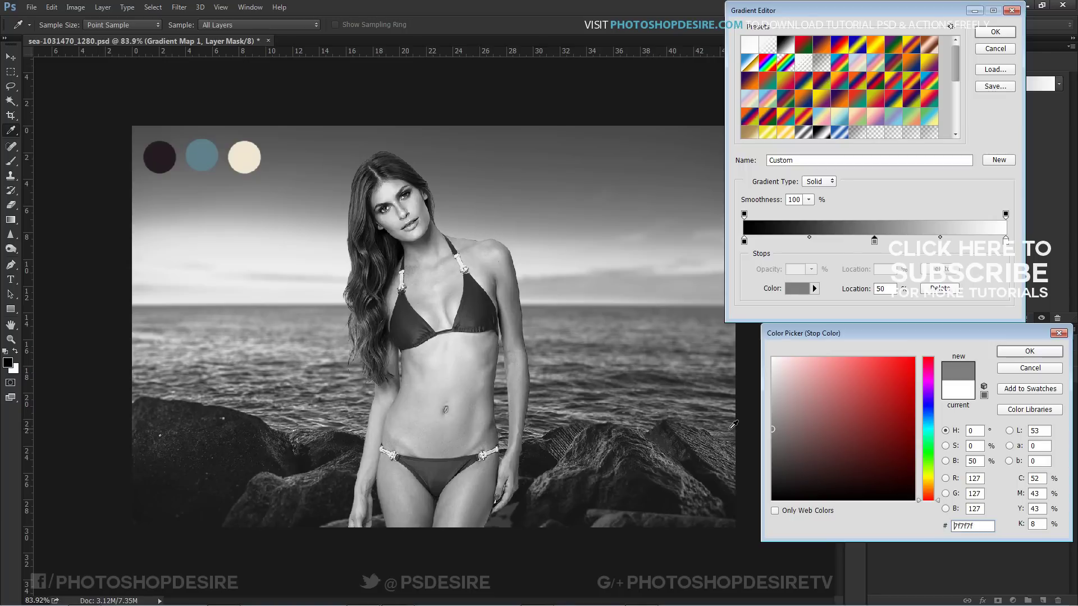
left_click(1012, 353)
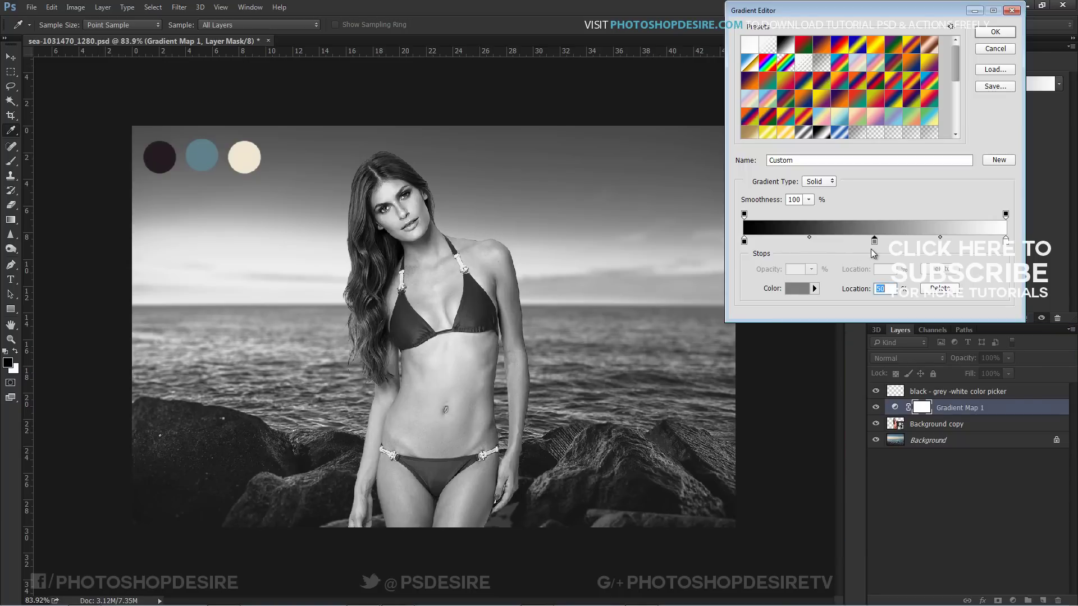
left_click(982, 36)
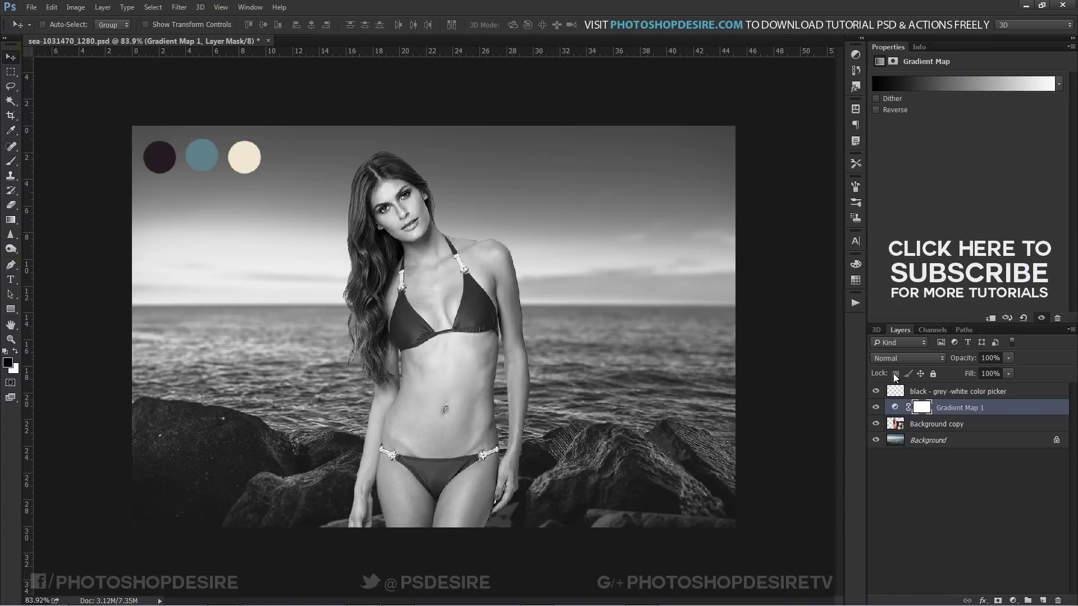
Reopen Gradient Map 1's gradient and sample the dark plum circle (241b20) for the shadow stop.
left_click(896, 408)
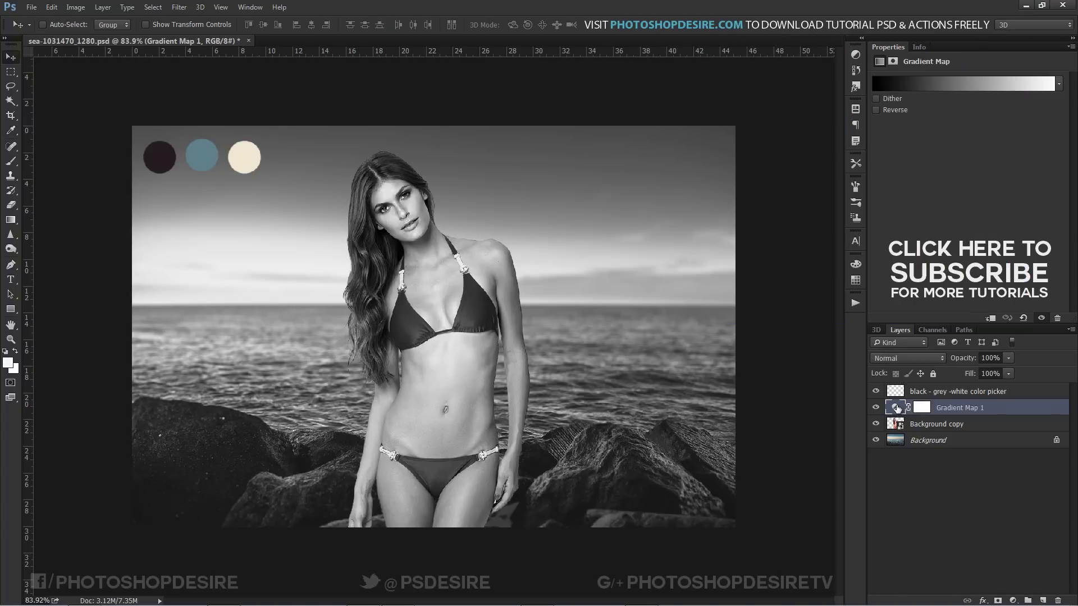
left_click(938, 84)
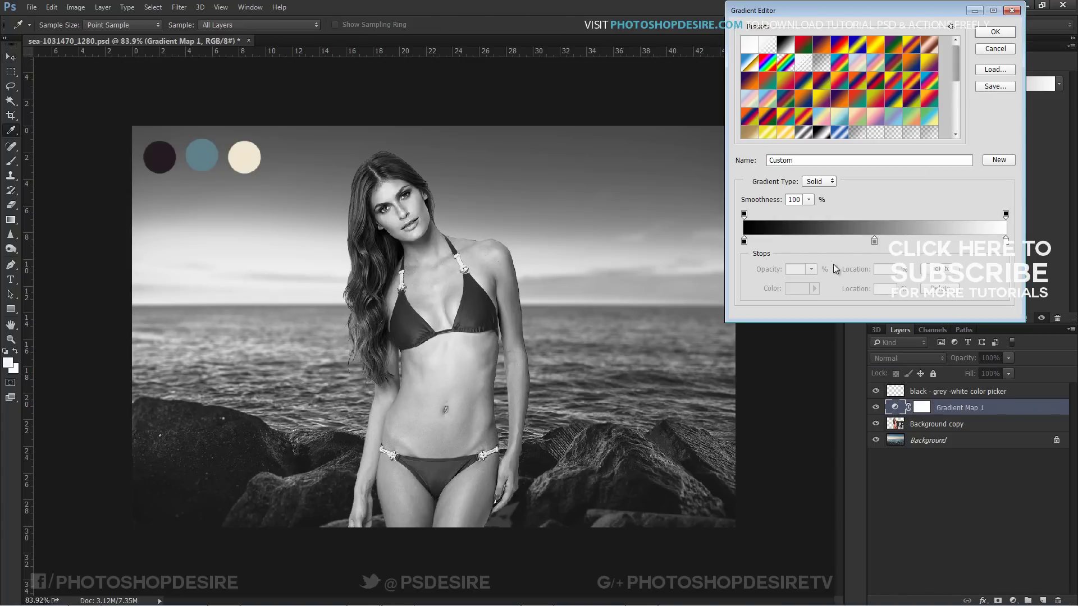
left_click(744, 241)
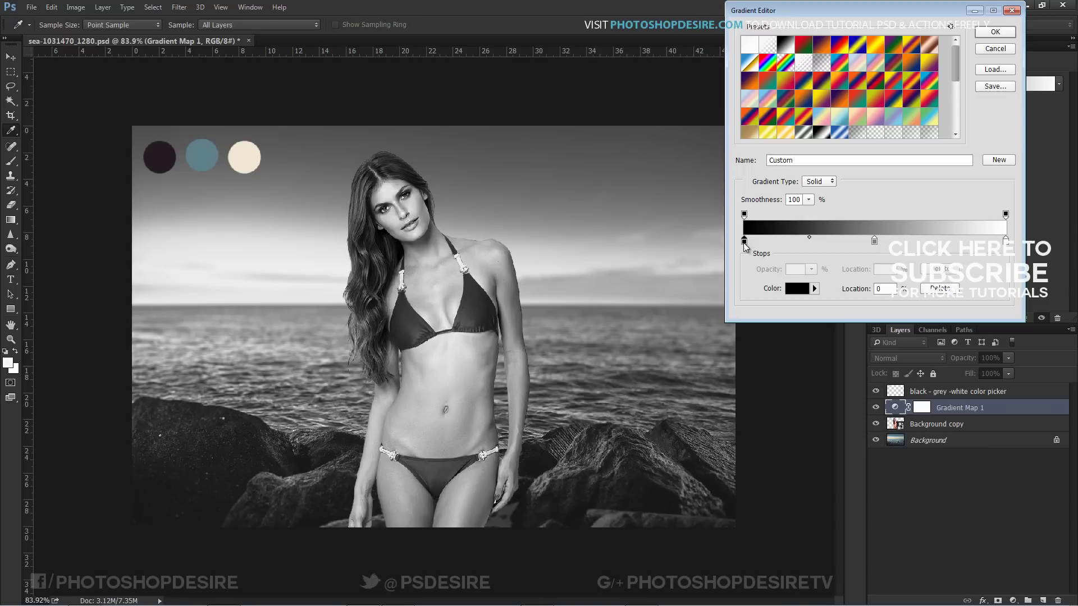
left_click(793, 289)
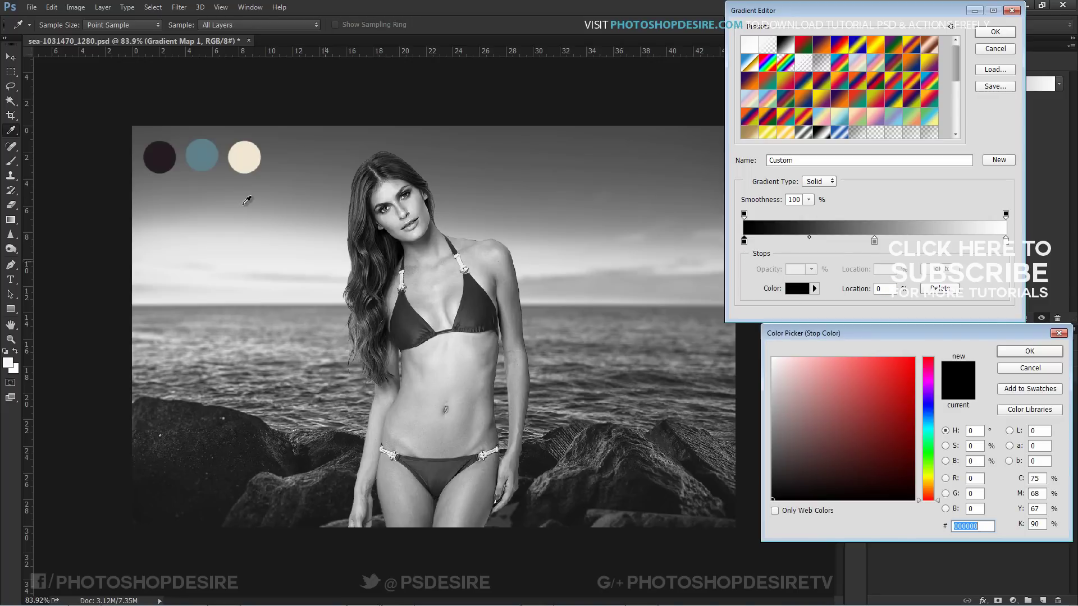
left_click(167, 151)
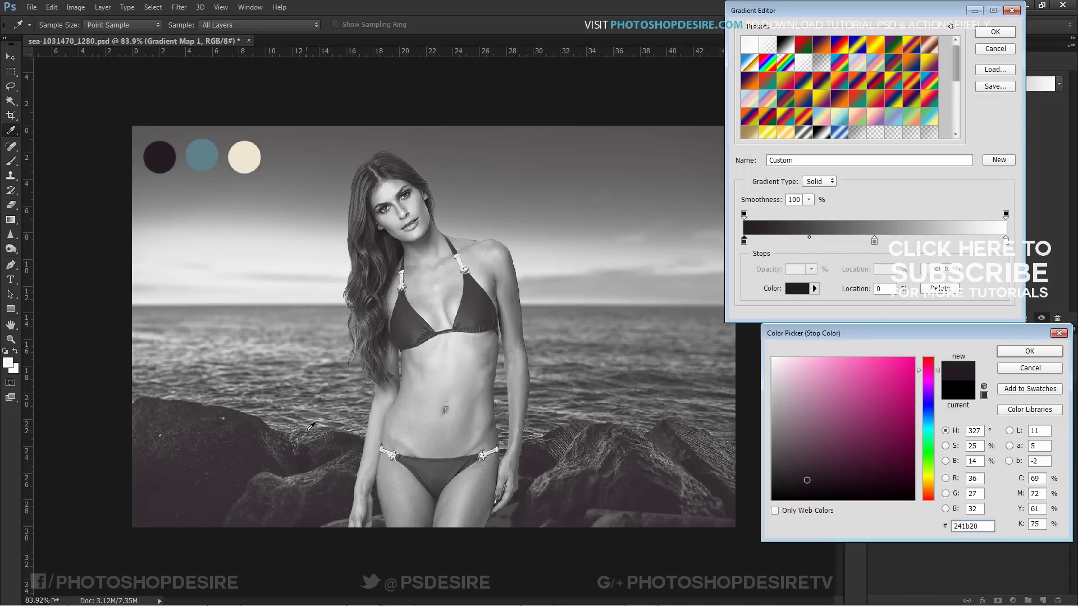
left_click(1015, 353)
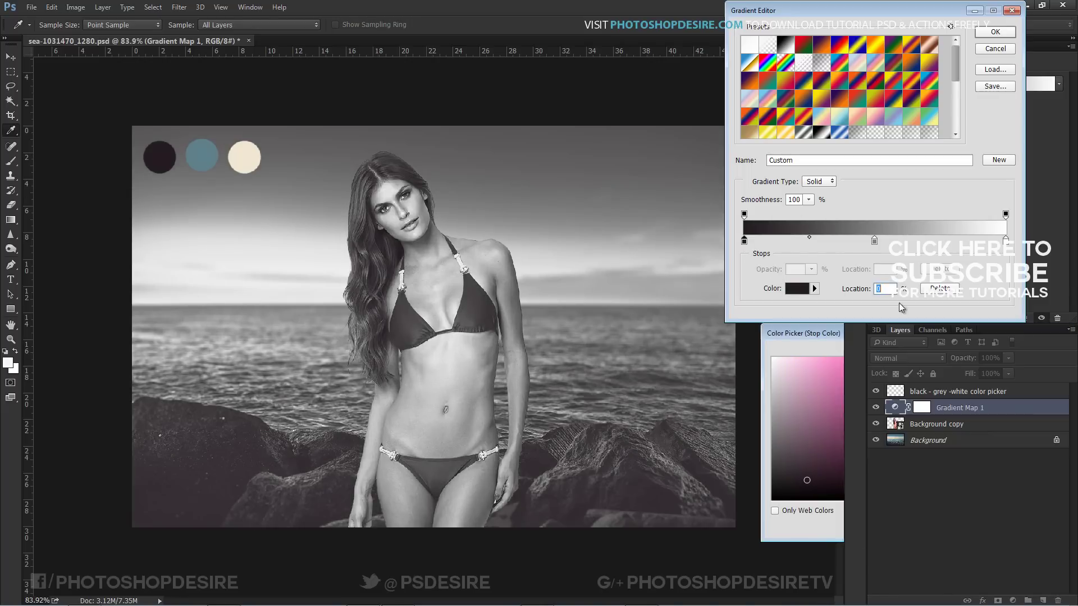
Sample blue-grey 5f818d for the middle stop and cream f2e7d1 for the highlight stop, then apply.
left_click(873, 241)
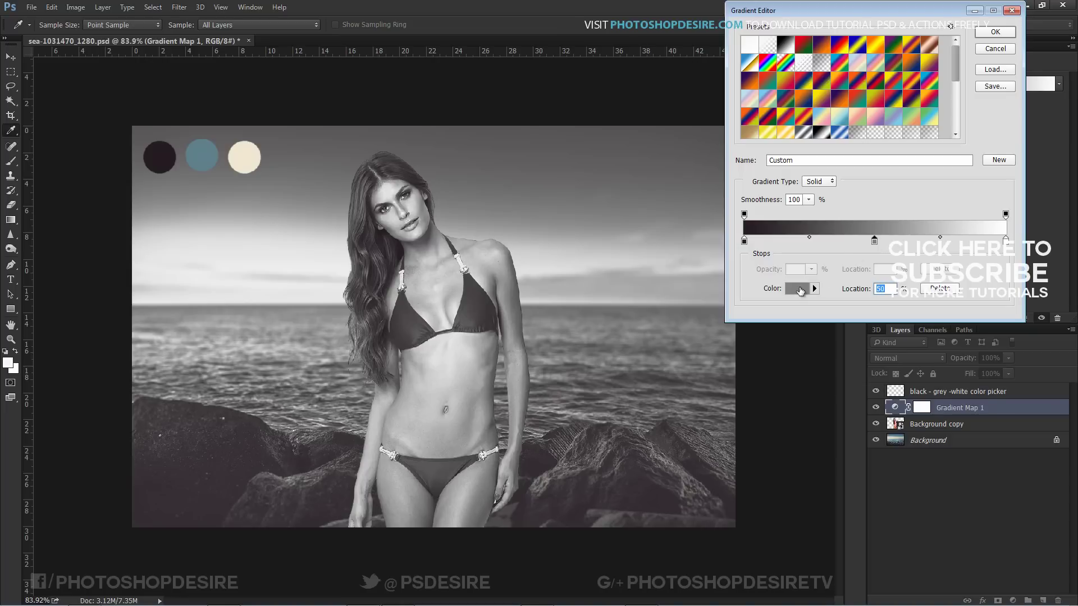
left_click(800, 289)
left_click(202, 154)
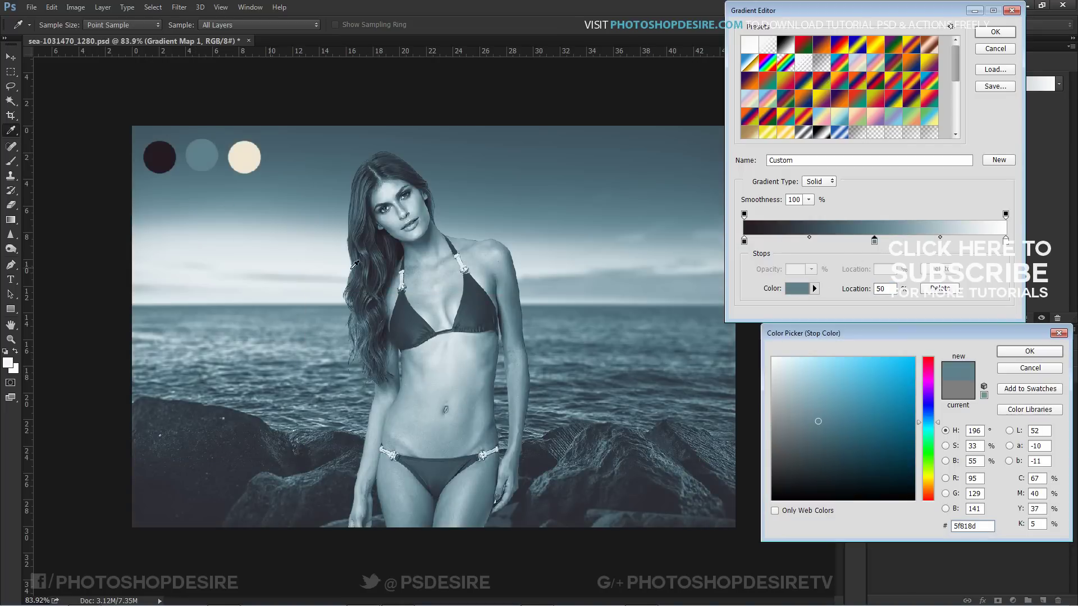
left_click(1028, 352)
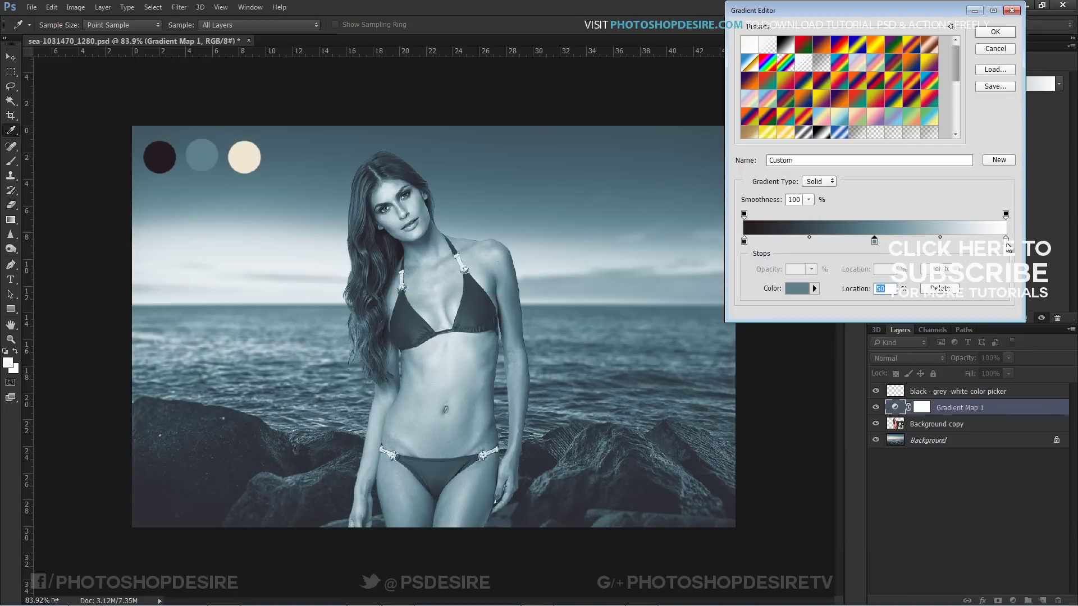
left_click(1006, 241)
left_click(797, 290)
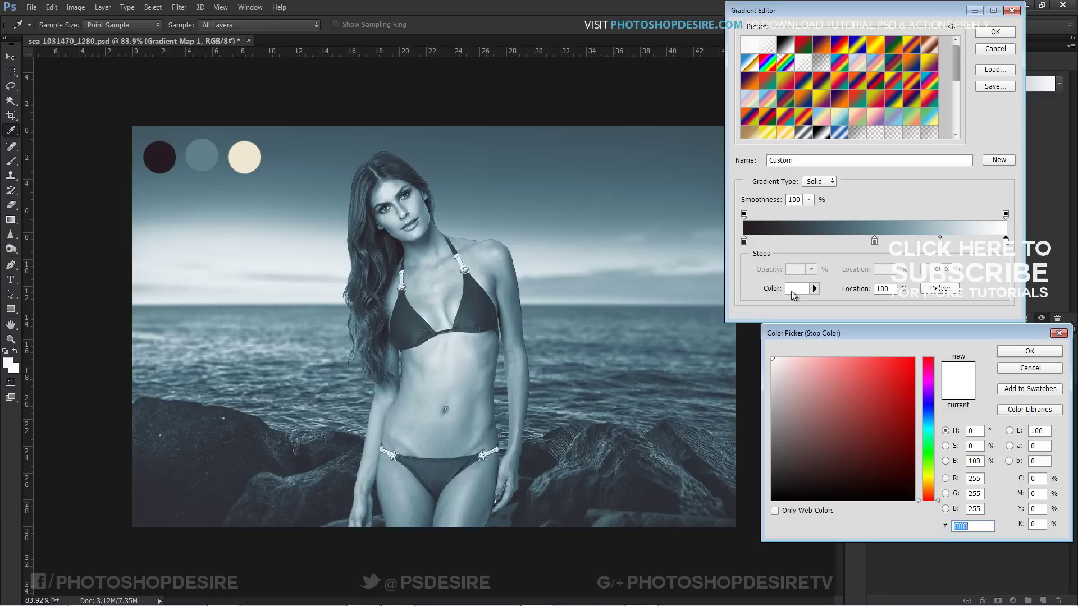
left_click(249, 152)
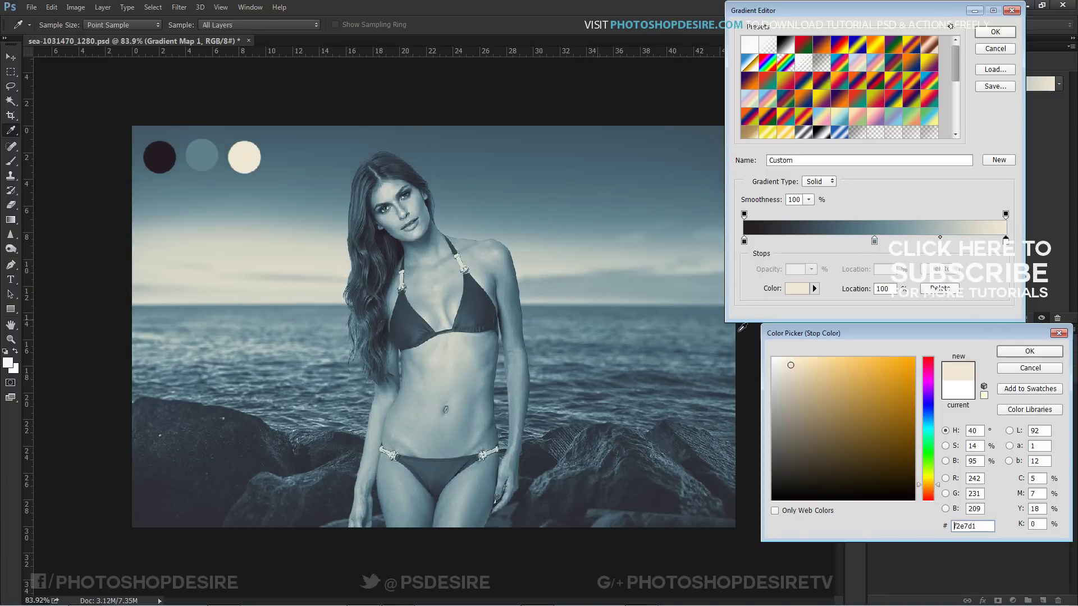
left_click(1041, 352)
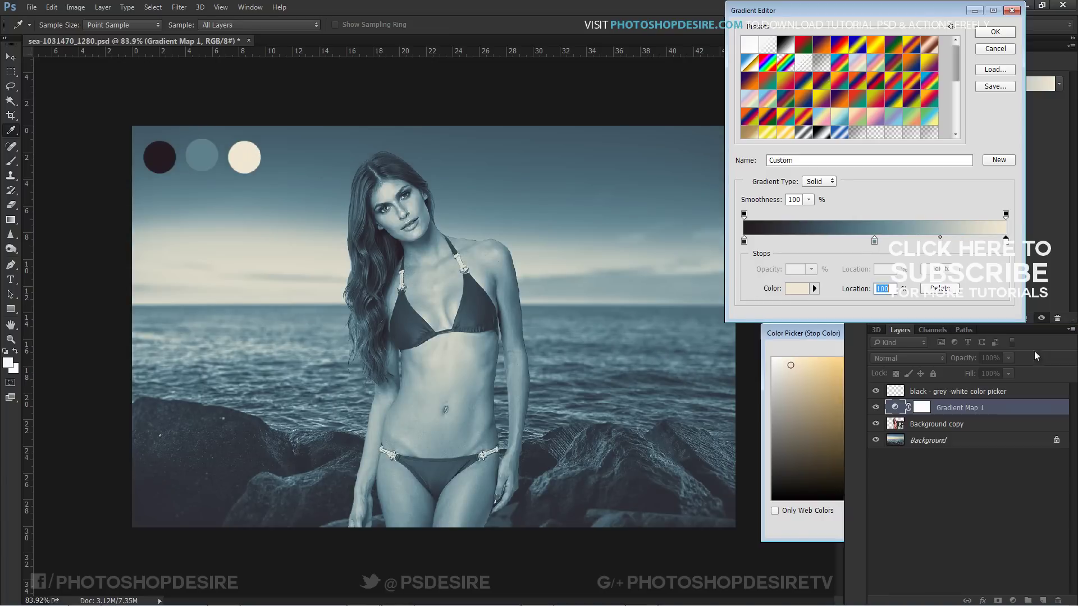
left_click(988, 34)
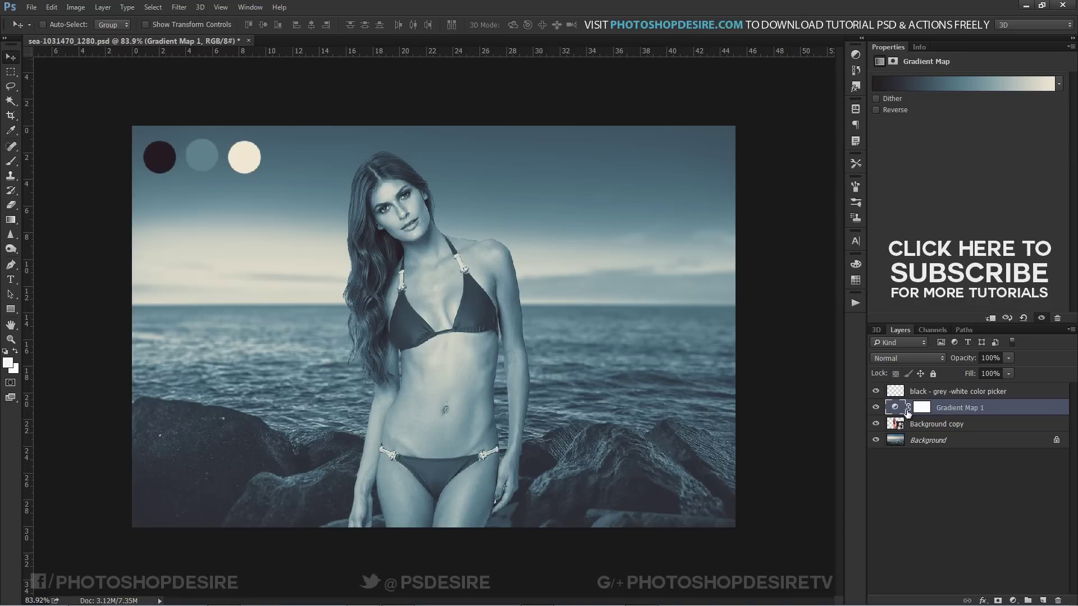
Clip Gradient Map 1 to the model layer, set Color blend mode and lower opacity to about 30%.
right_click(952, 412)
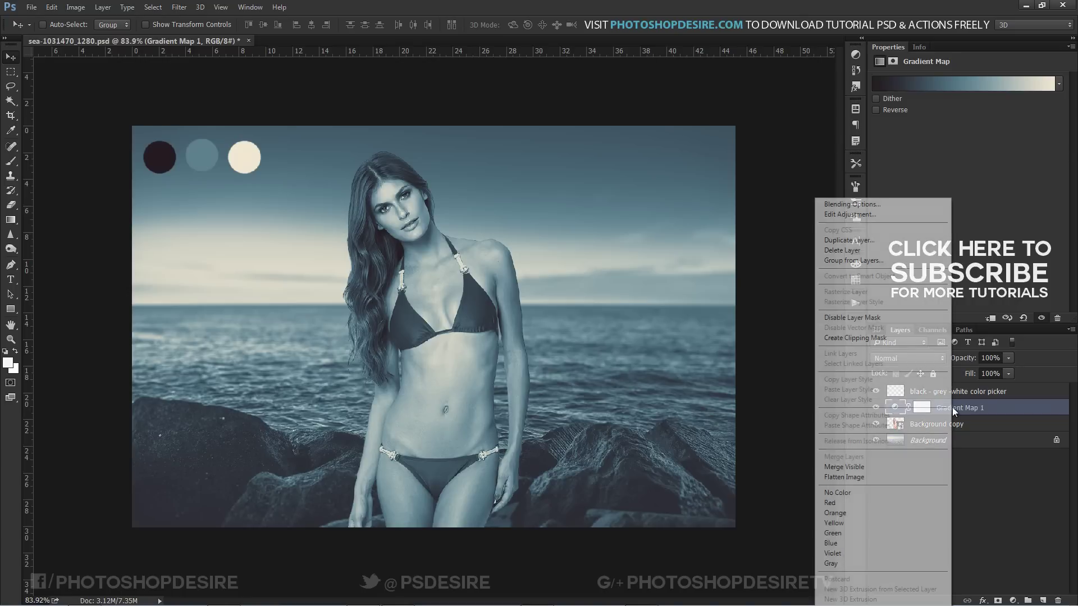
left_click(853, 338)
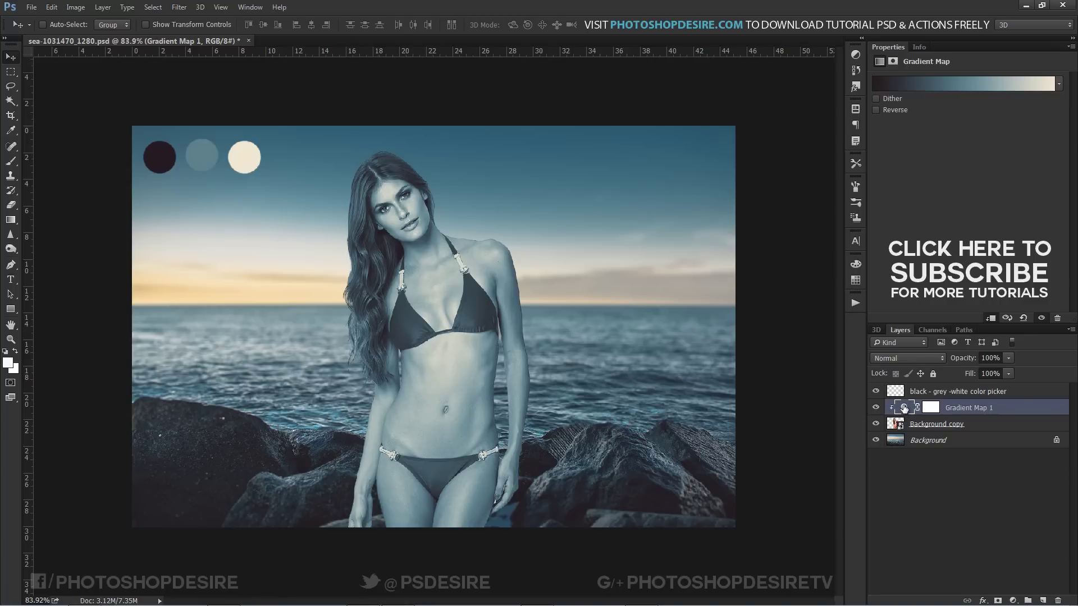
left_click(915, 359)
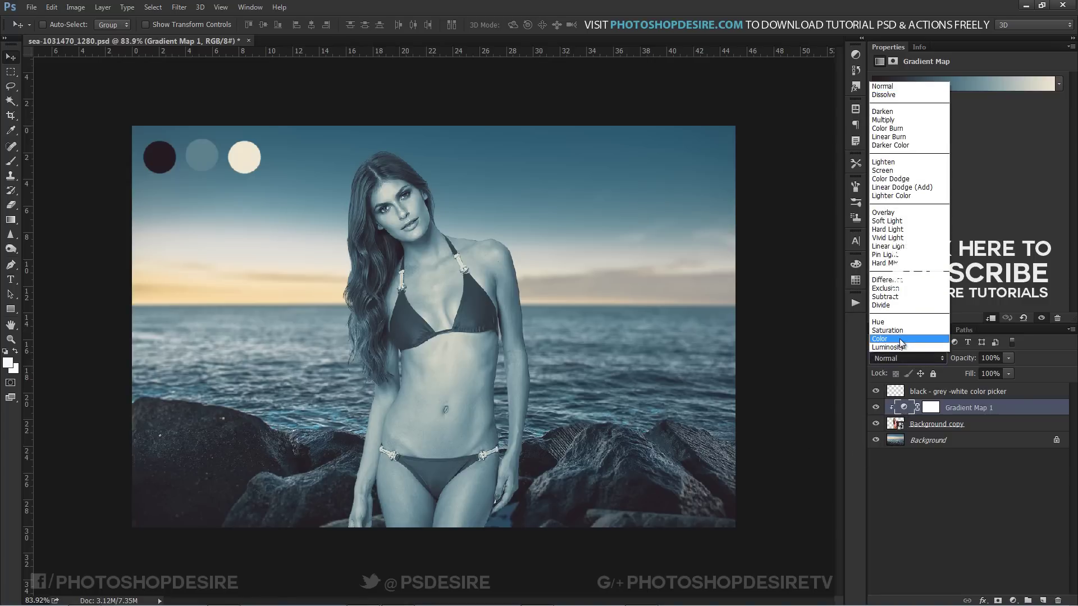
left_click(899, 338)
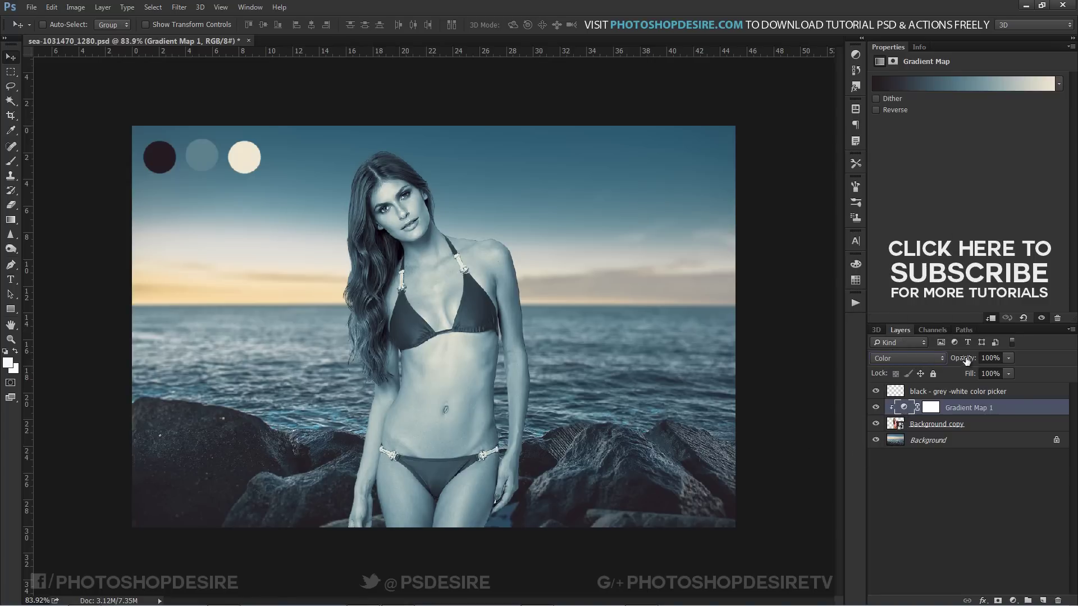
left_click(1008, 358)
left_click(960, 372)
Hide the colour-sample circles and toggle the seascape and Gradient Map 1 to compare the grade.
left_click(876, 392)
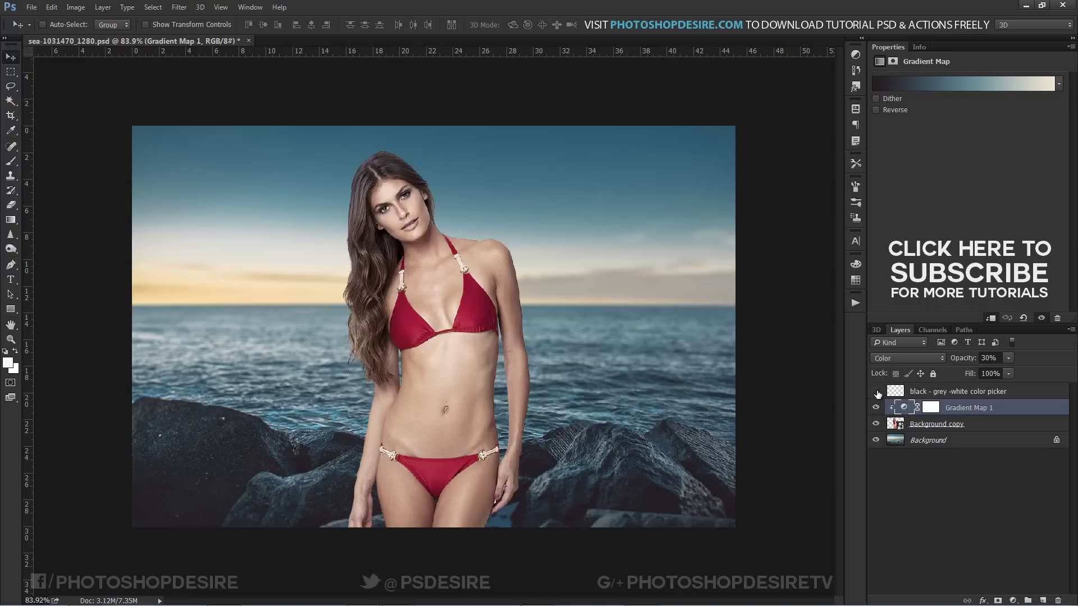
left_click(876, 441, "alt")
left_click(876, 441, "alt")
left_click(876, 408)
left_click(876, 408)
left_click(876, 408)
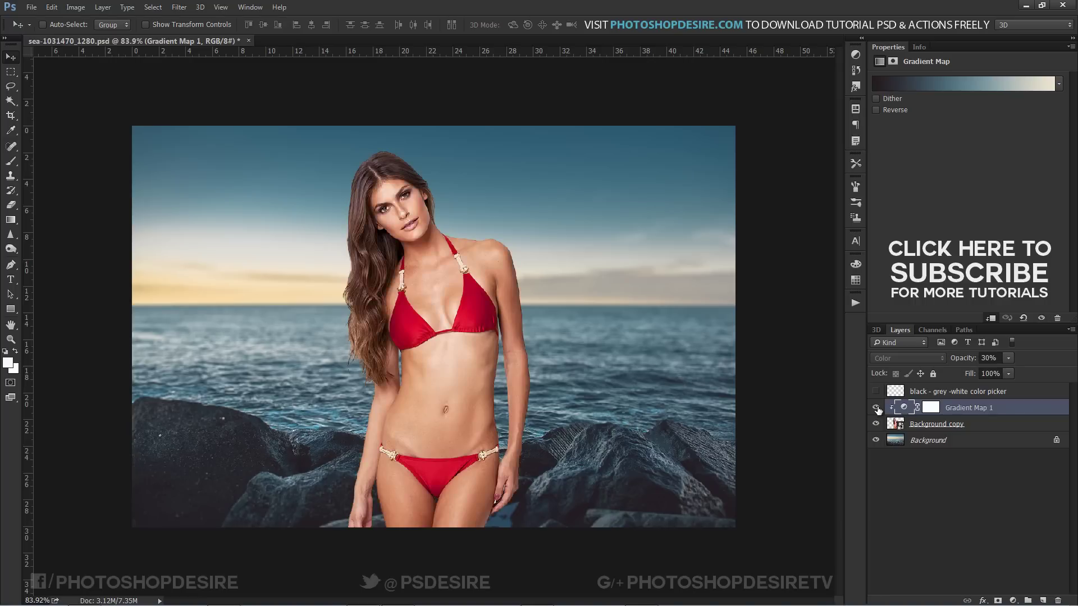
left_click(876, 408)
left_click(876, 407)
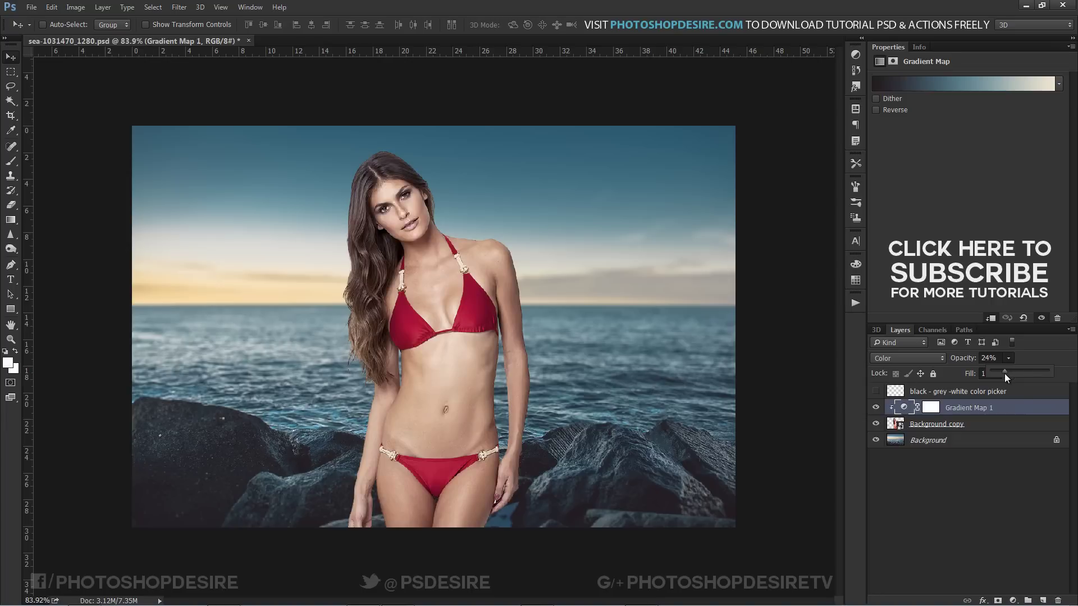
Compare the composite against the seascape alone, then show the colour-sample circles layer again.
left_click(876, 409)
left_click(876, 442, "alt")
left_click(876, 443, "alt")
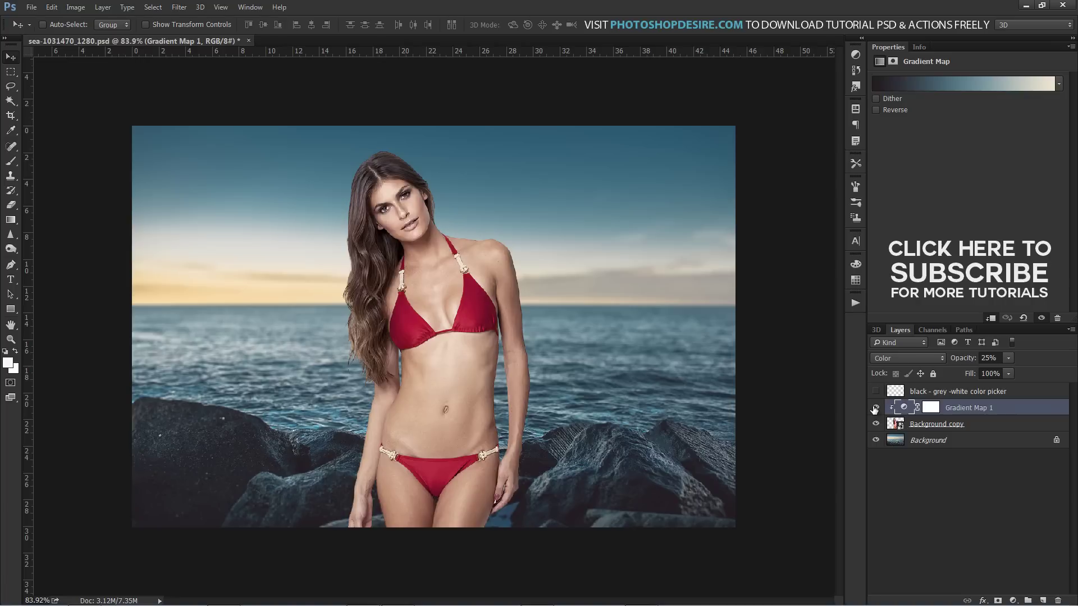
left_click(875, 392)
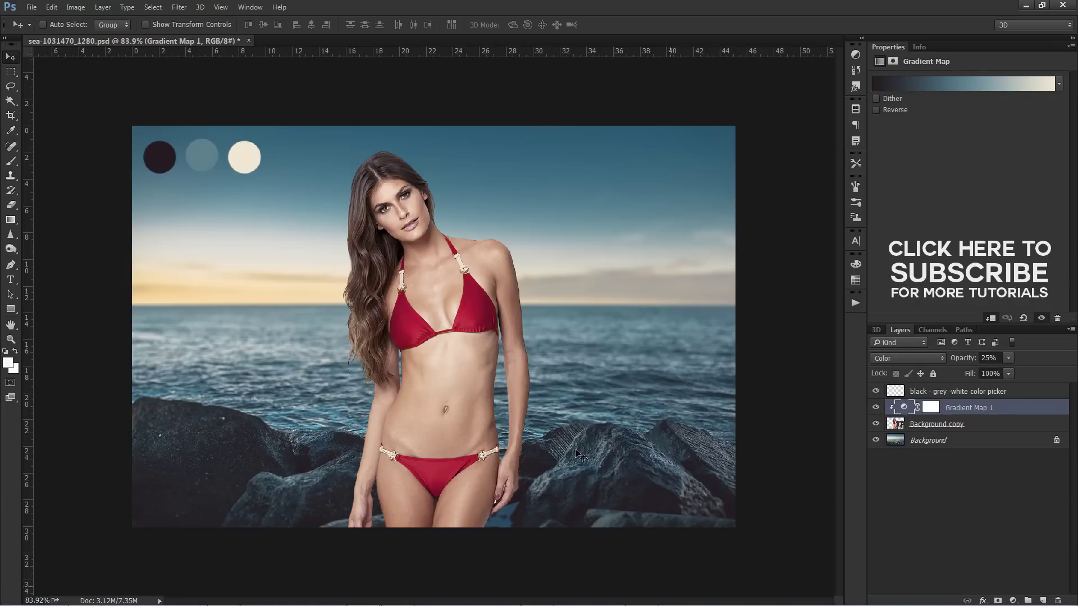